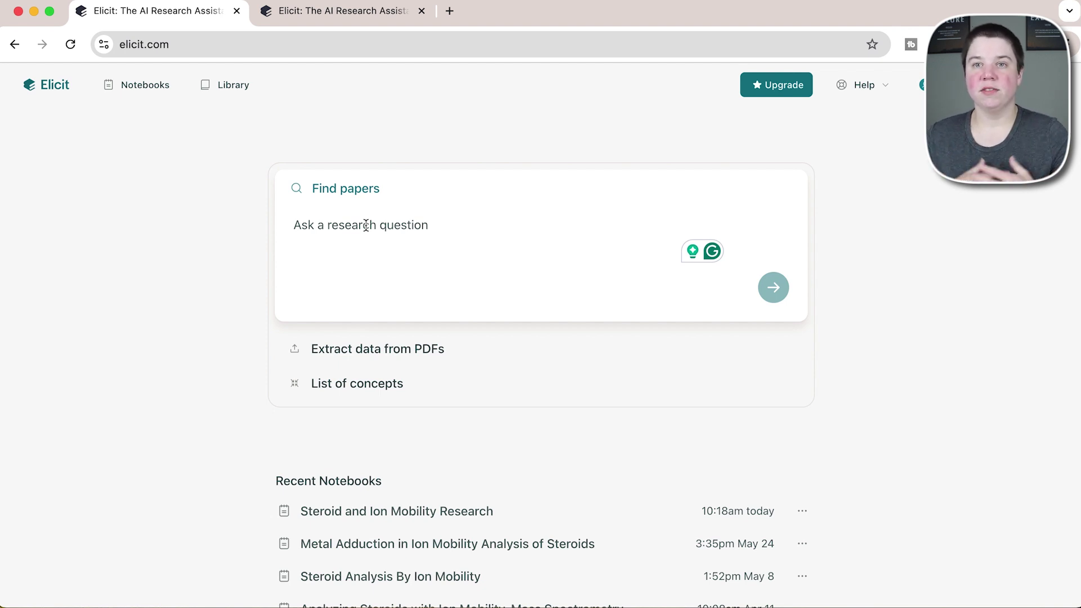
# Search 'What are the benefits of creatine supplements' and summarize the top 4 papers.
pyautogui.click(310, 232)
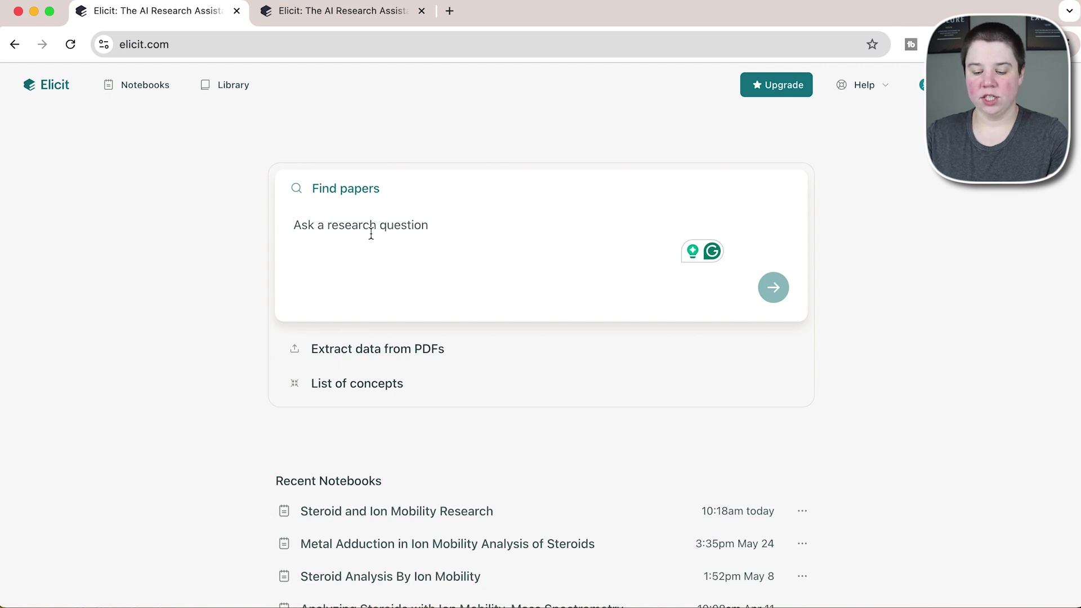
pyautogui.write('H')
pyautogui.press('BackSpace')
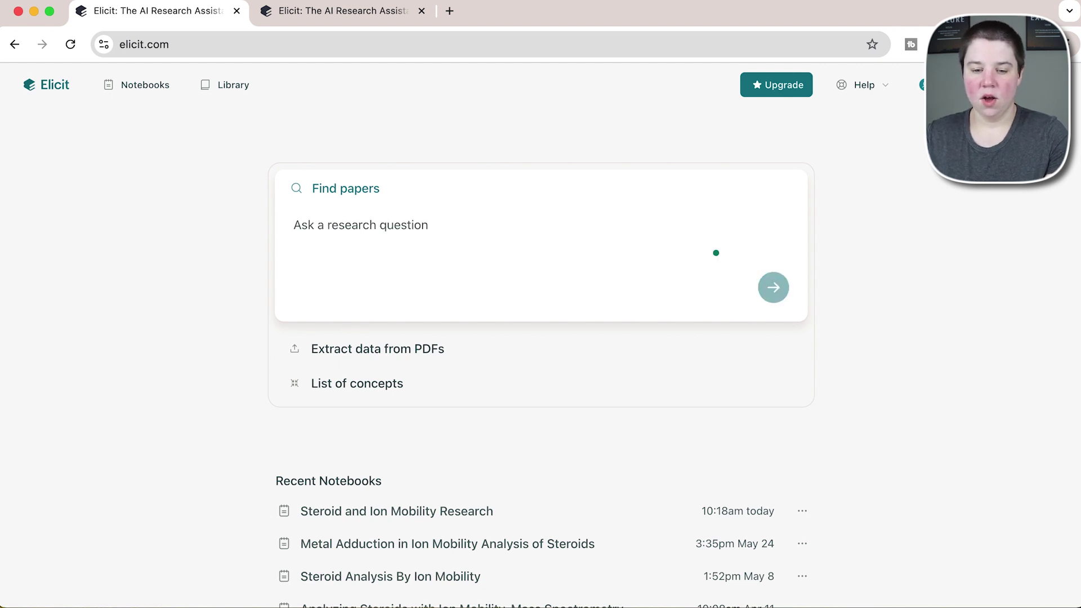
pyautogui.write('What are the beneifi')
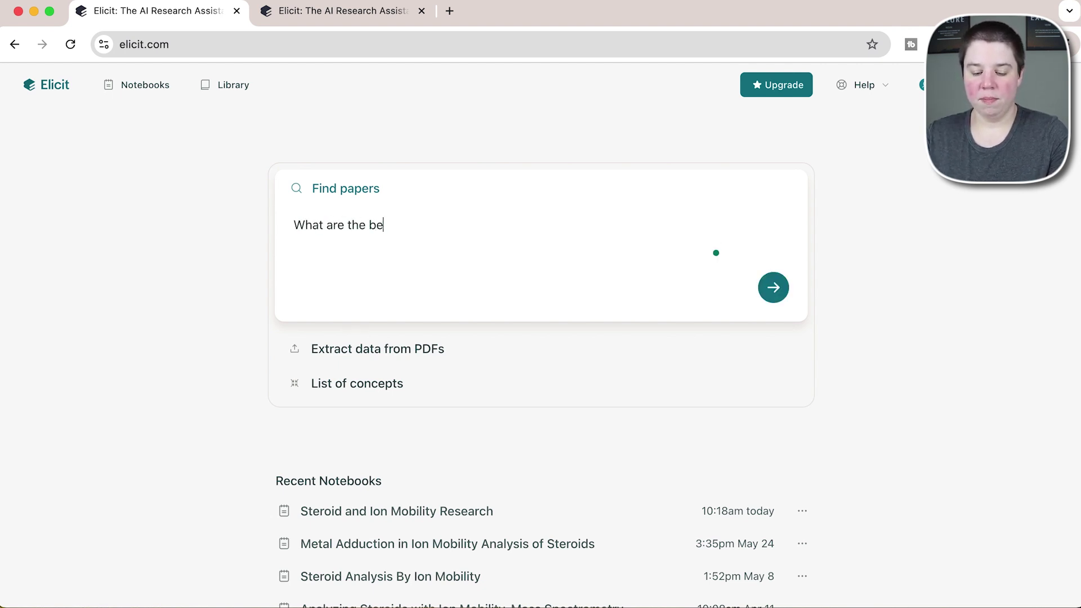
pyautogui.press('BackSpace')
pyautogui.press('BackSpace')
pyautogui.press('BackSpace')
pyautogui.write('fits of creati')
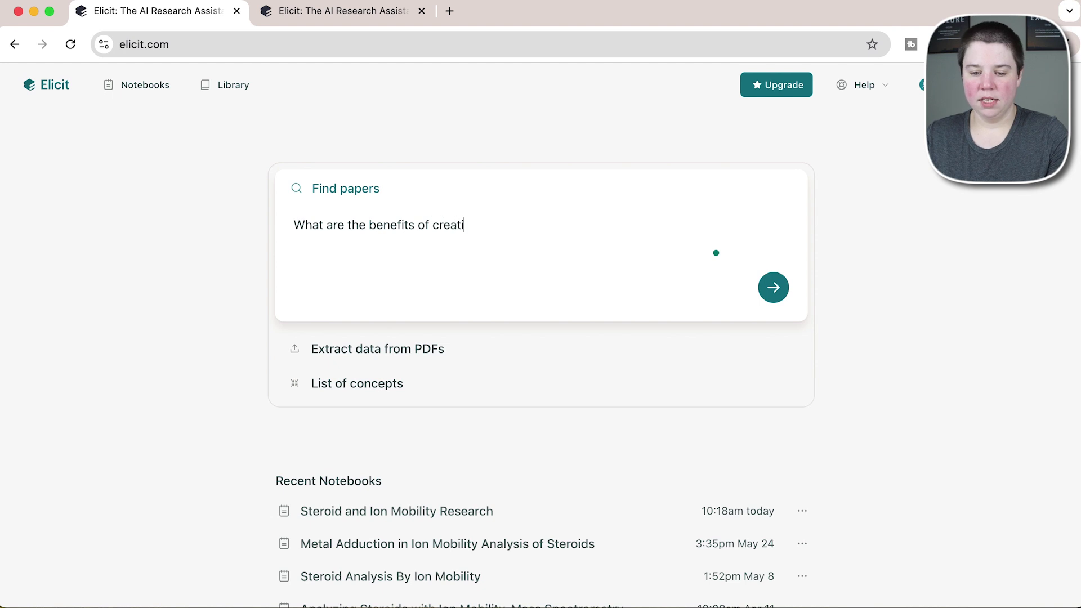
pyautogui.write('ne supplements')
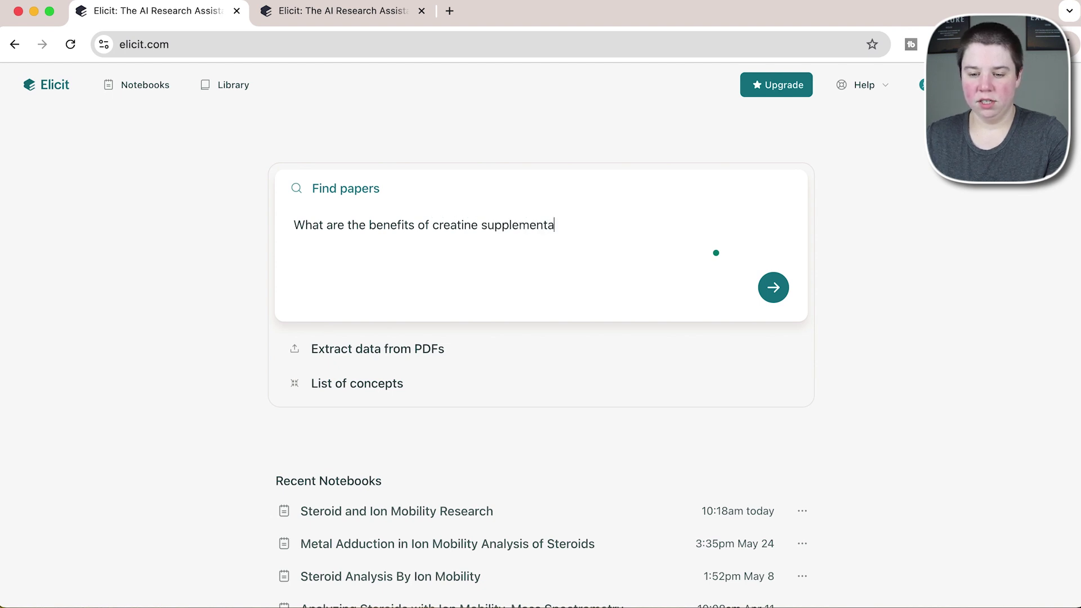
pyautogui.press('Return')
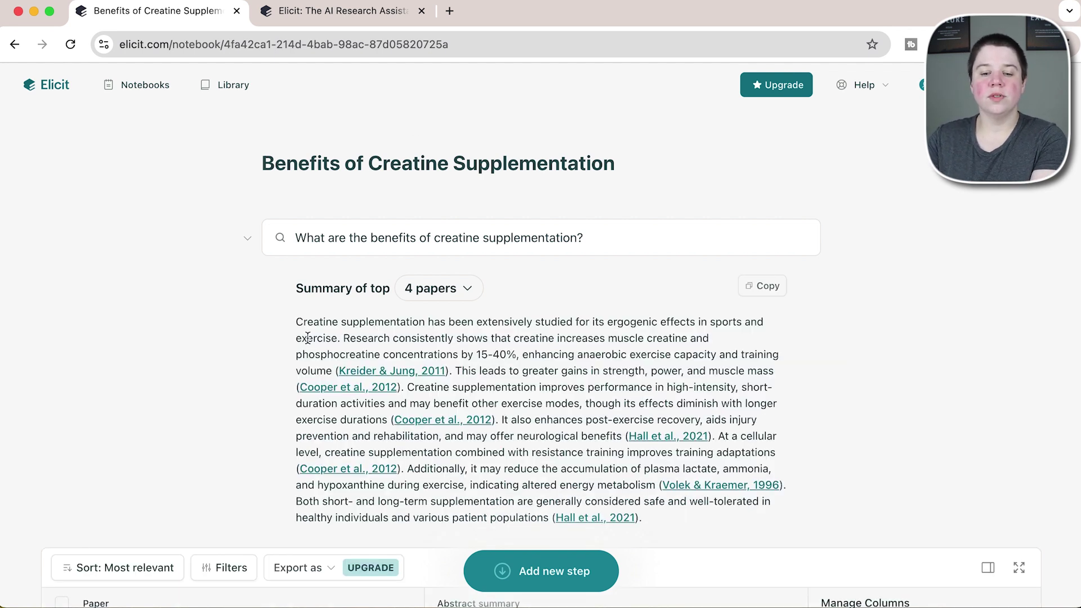
pyautogui.click(435, 289)
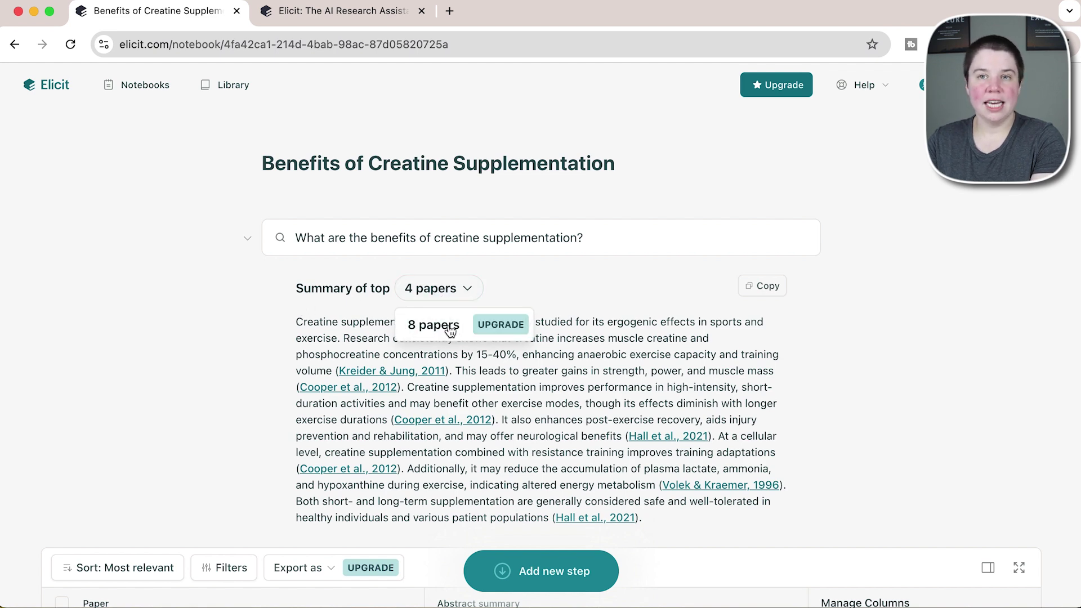
pyautogui.click(595, 294)
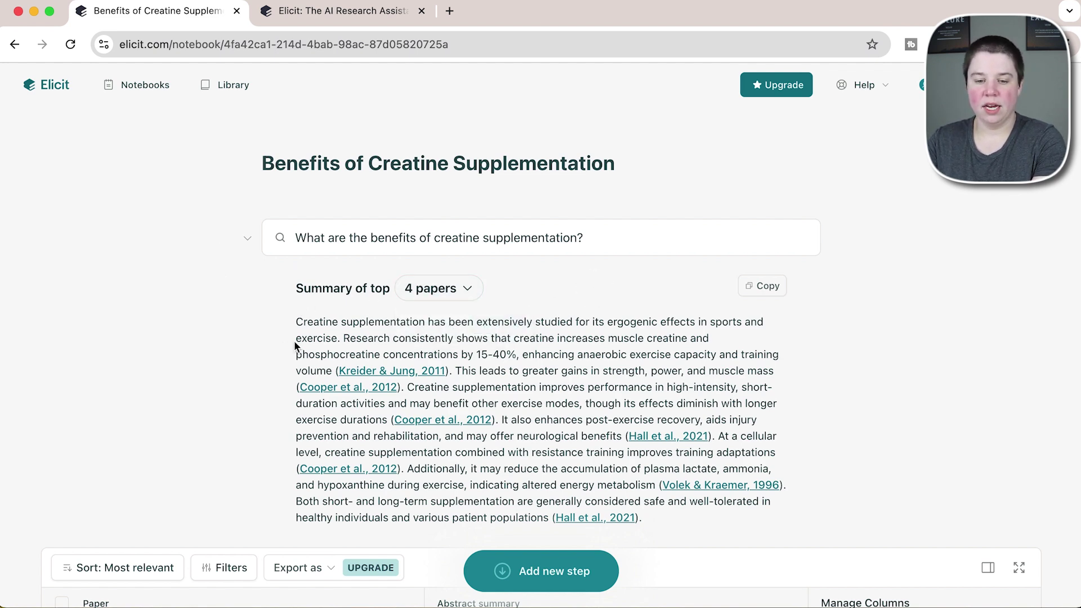
pyautogui.scroll(-3, 294, 340)
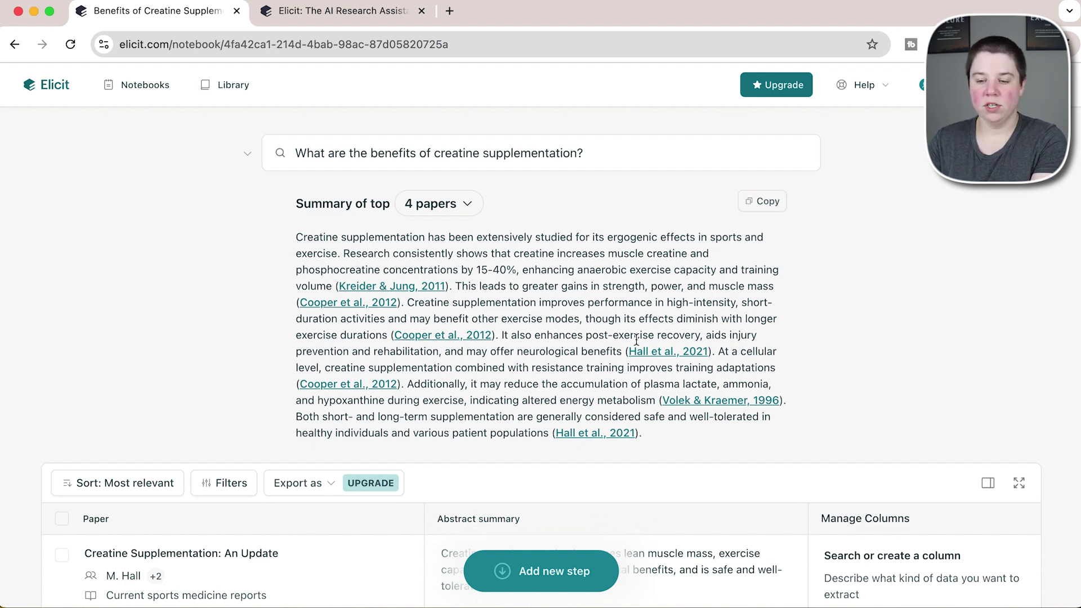
pyautogui.scroll(-1, 532, 274)
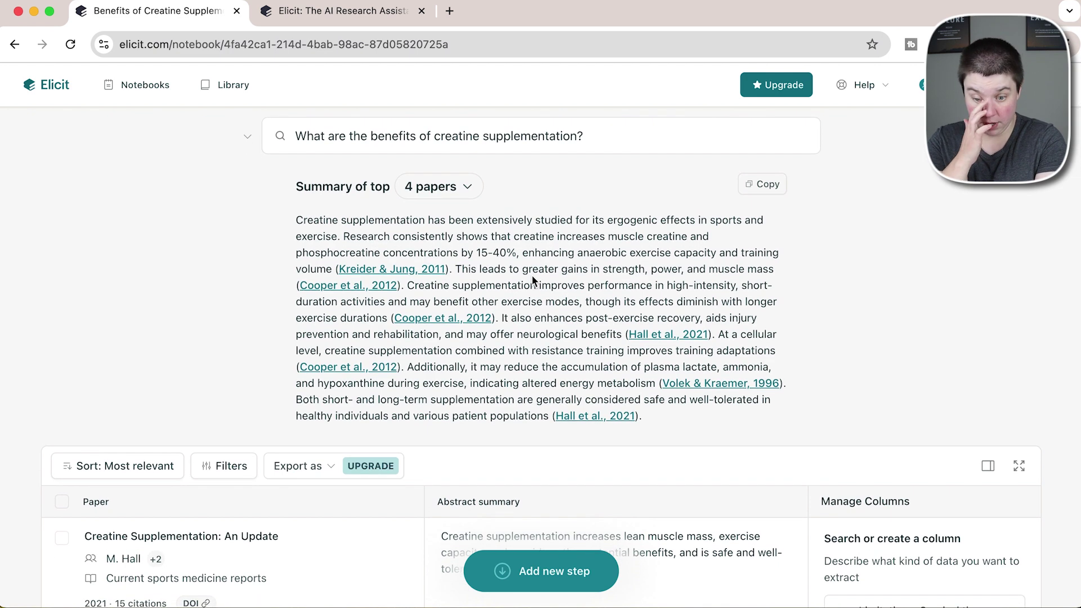
pyautogui.scroll(-1, 533, 277)
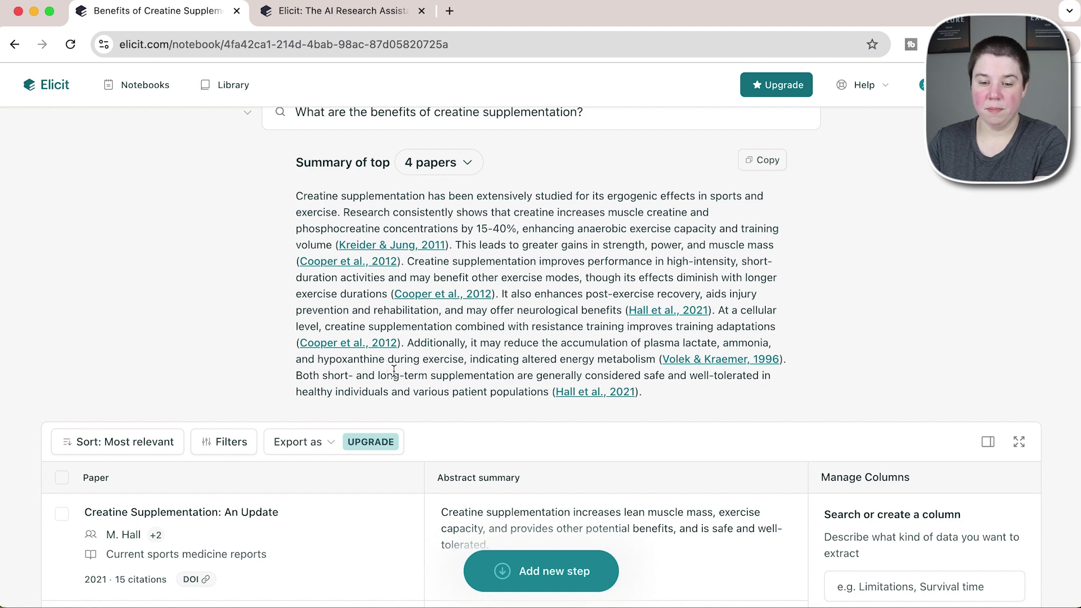
pyautogui.scroll(-5, 476, 366)
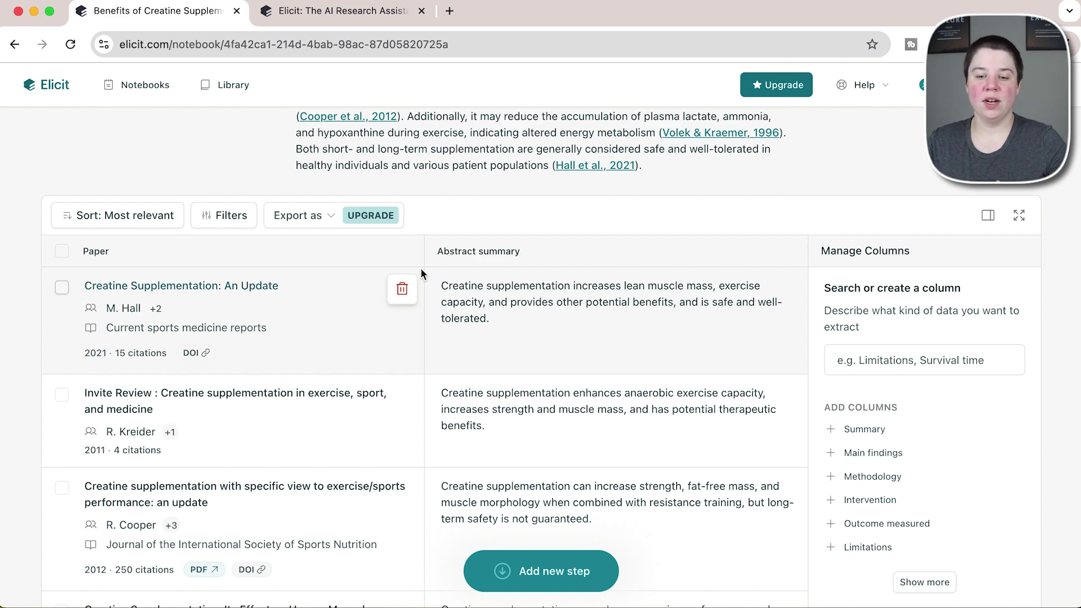
pyautogui.scroll(-3, 183, 355)
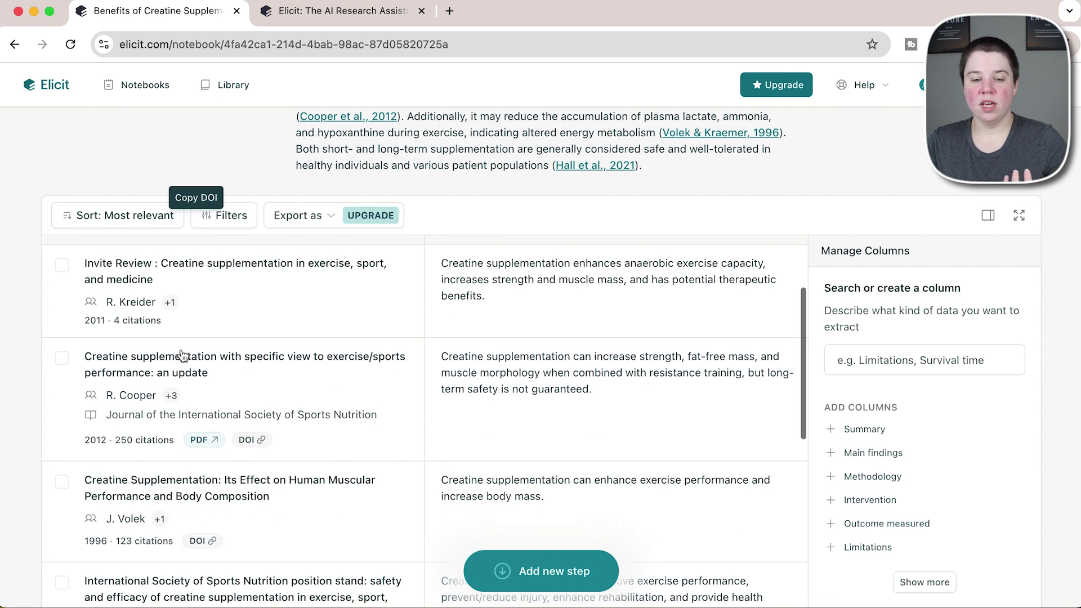
pyautogui.scroll(3, 191, 322)
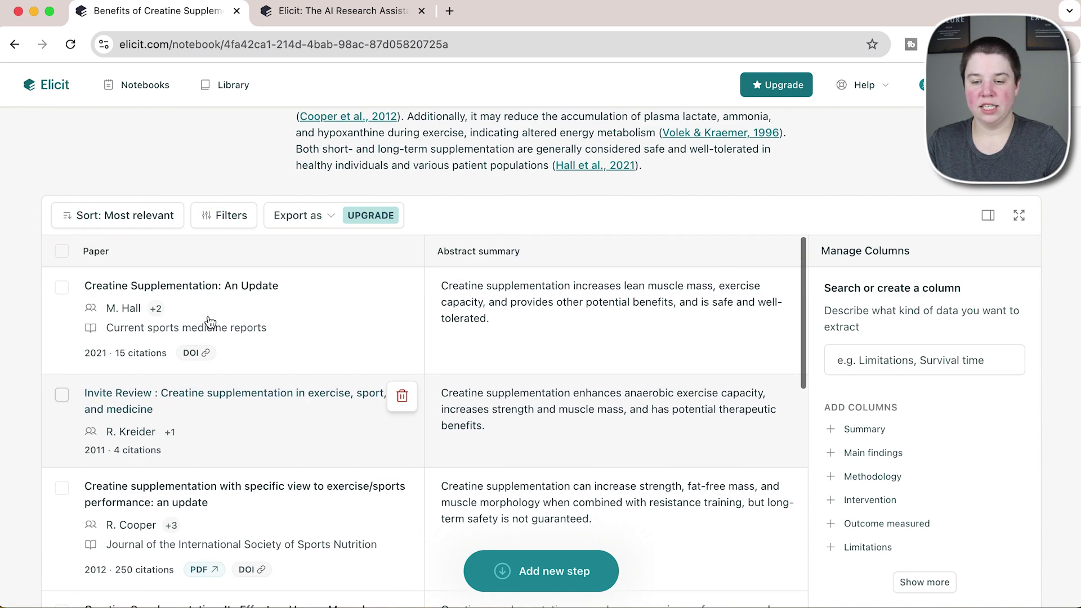
pyautogui.scroll(-4, 569, 405)
pyautogui.scroll(4, 569, 406)
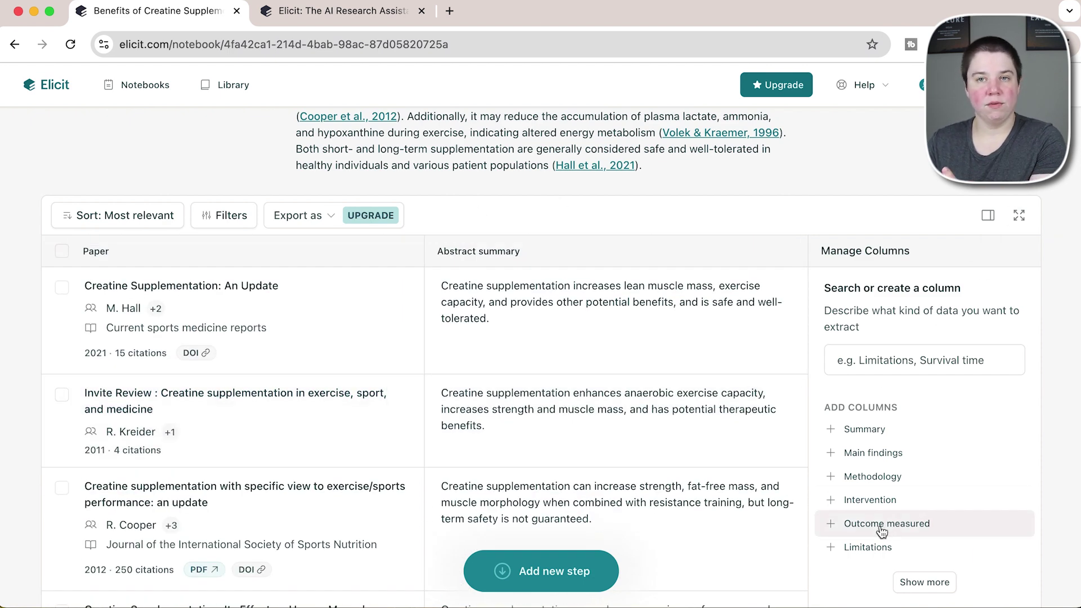
pyautogui.scroll(3, 151, 360)
pyautogui.scroll(2, 157, 338)
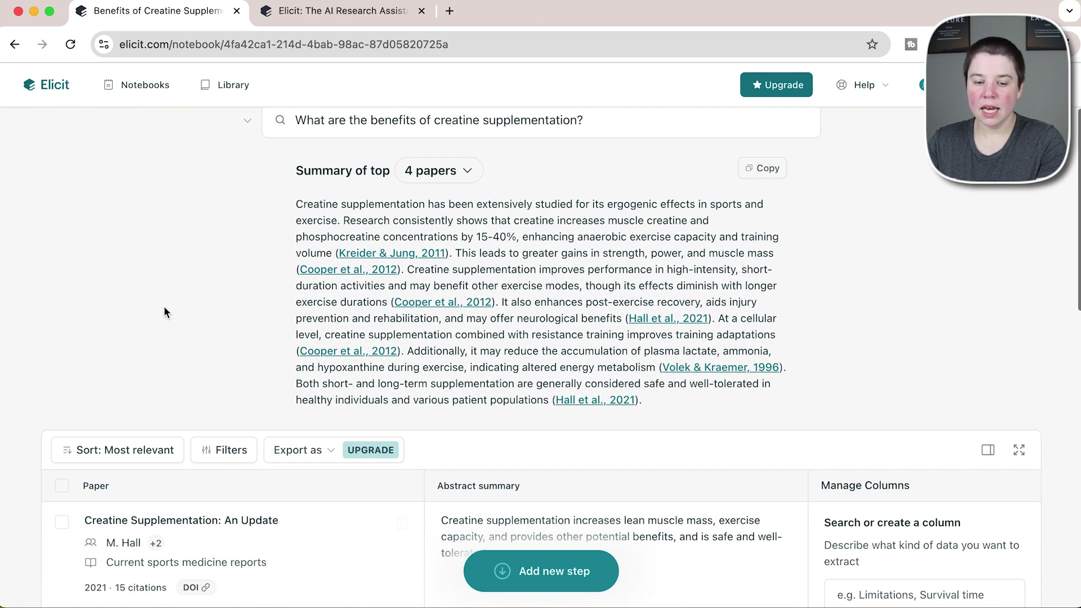
pyautogui.scroll(-4, 164, 309)
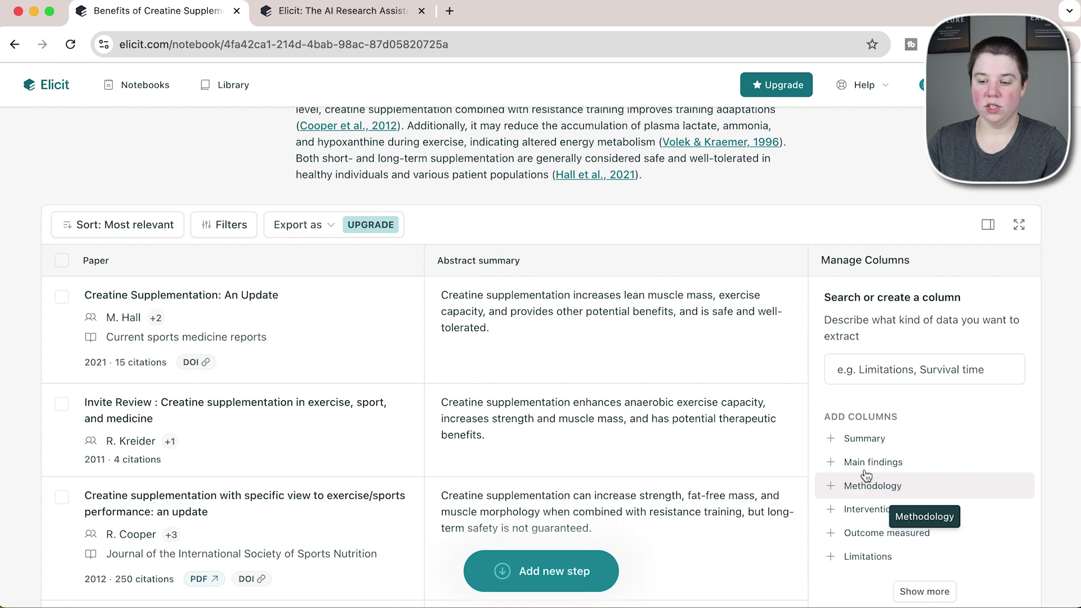
# Add Methodology and Main findings columns to the creatine paper table.
pyautogui.click(880, 486)
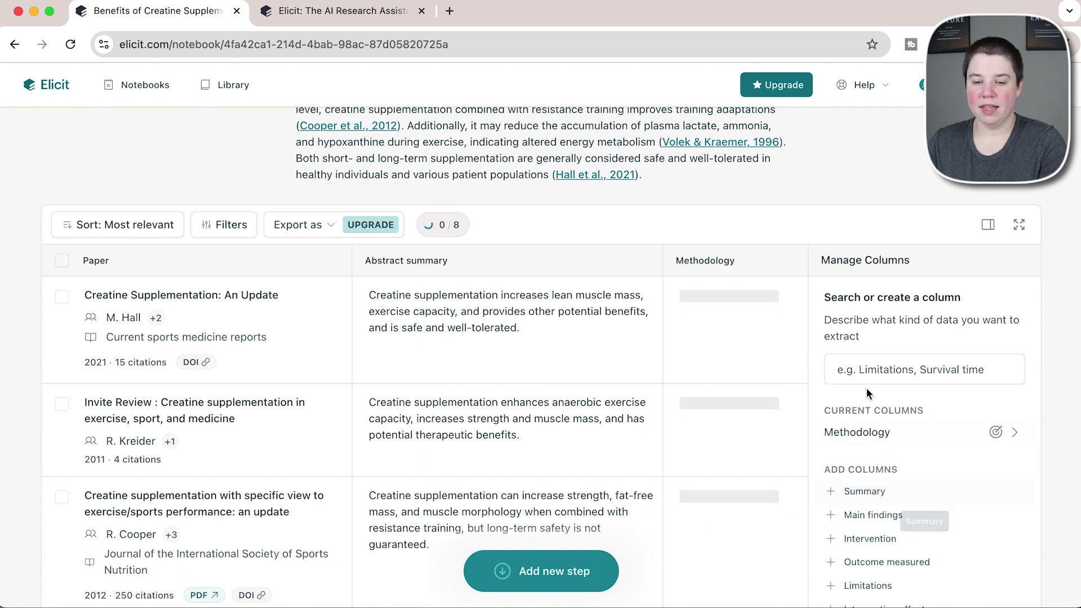
pyautogui.scroll(-2, 880, 467)
pyautogui.click(877, 432)
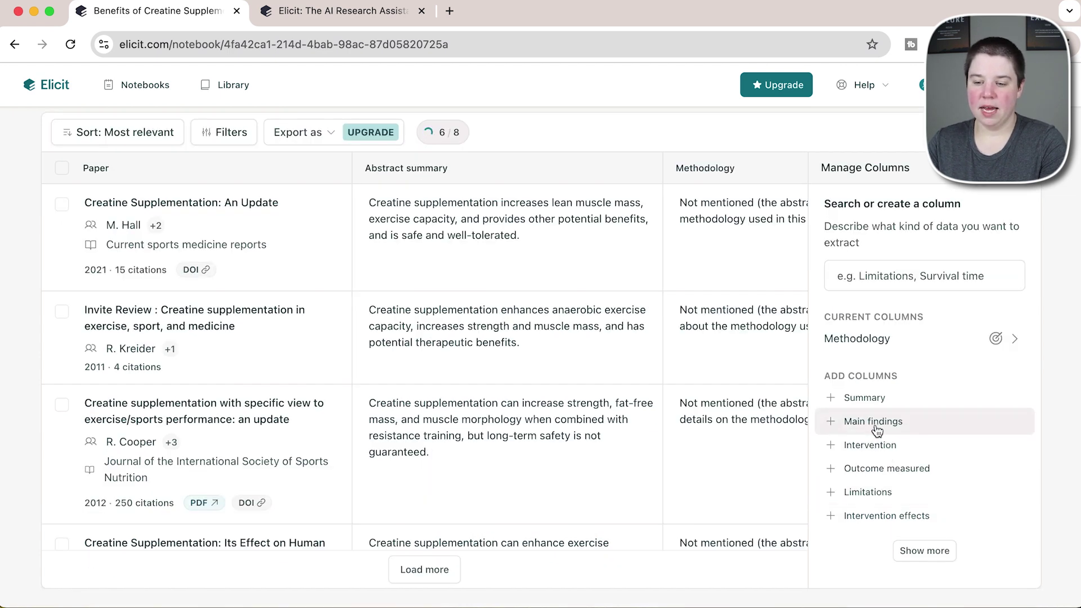
# Scroll across the table to read each paper's Methodology and Main findings, then return to Paper.
pyautogui.hscroll(10, 673, 318)
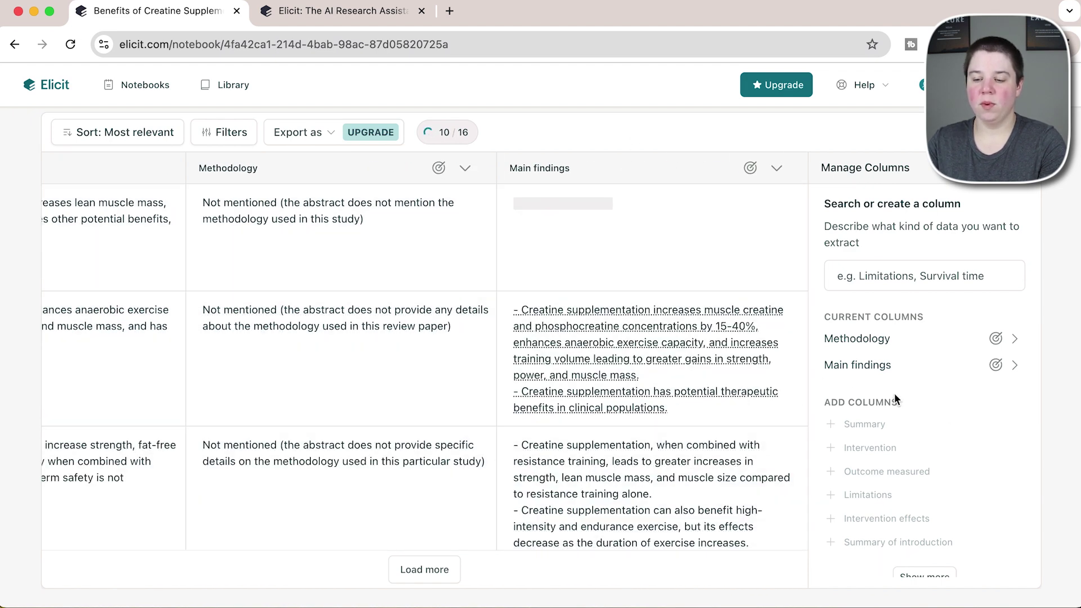
pyautogui.moveTo(917, 422)
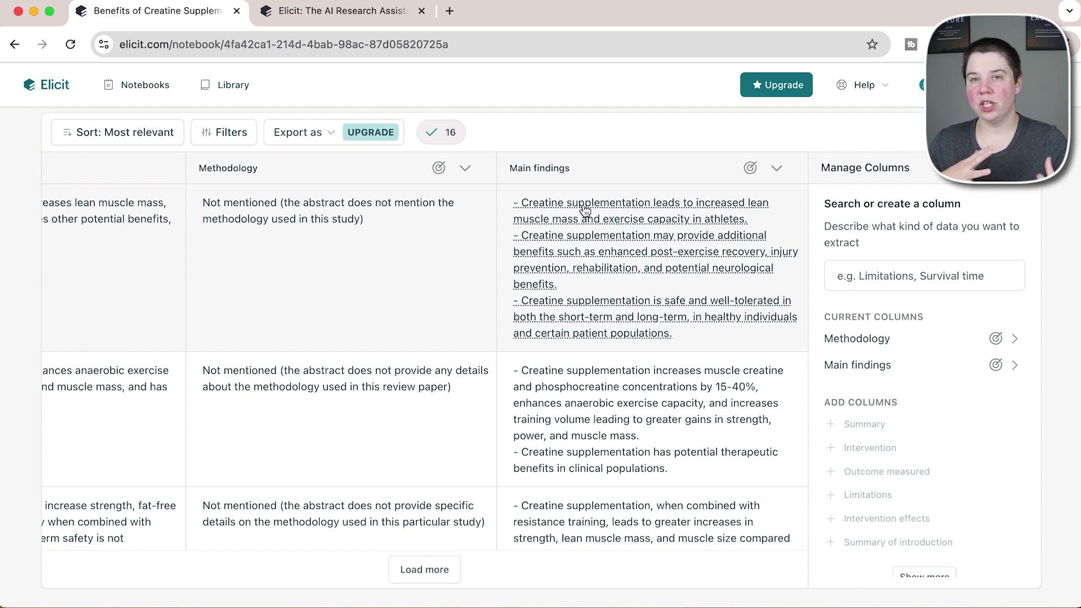
pyautogui.hscroll(-2, 447, 309)
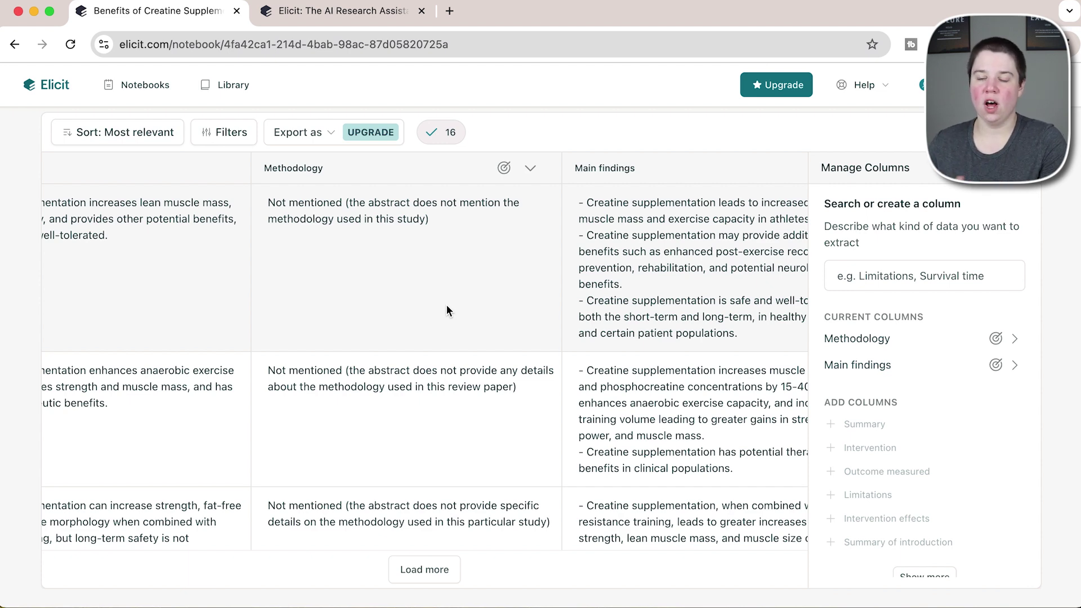
pyautogui.hscroll(-10, 446, 304)
pyautogui.scroll(2, 446, 304)
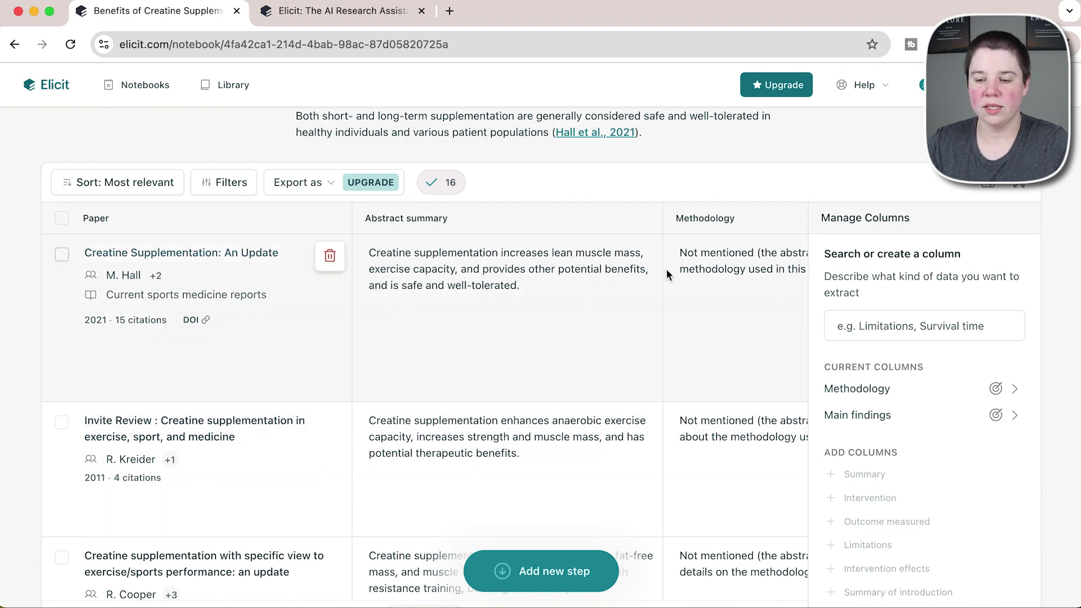
pyautogui.hscroll(2, 691, 309)
pyautogui.hscroll(-2, 691, 309)
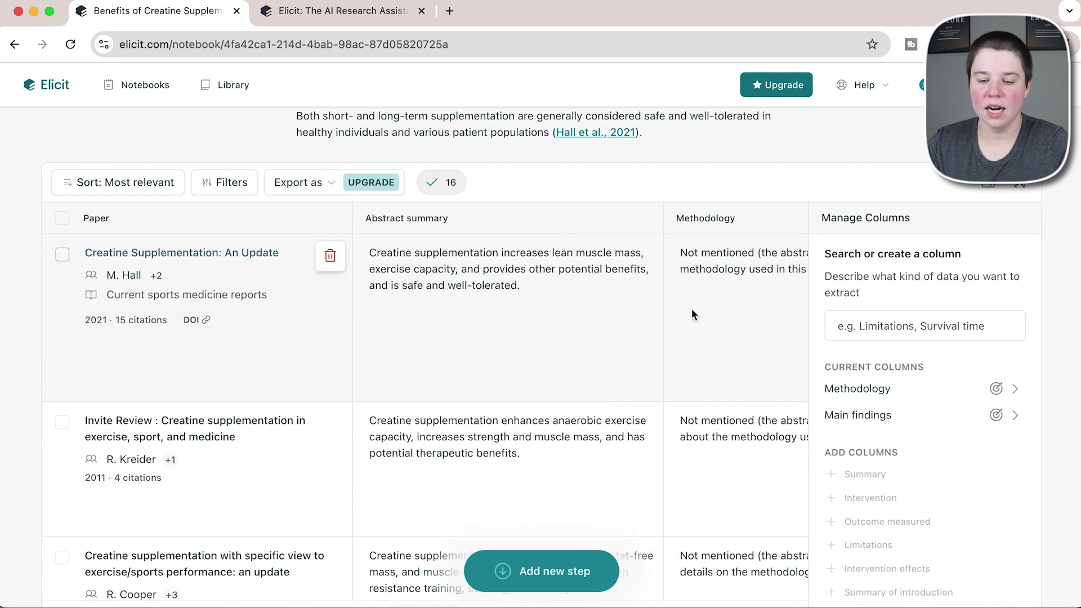
pyautogui.scroll(-3, 476, 323)
pyautogui.scroll(3, 477, 323)
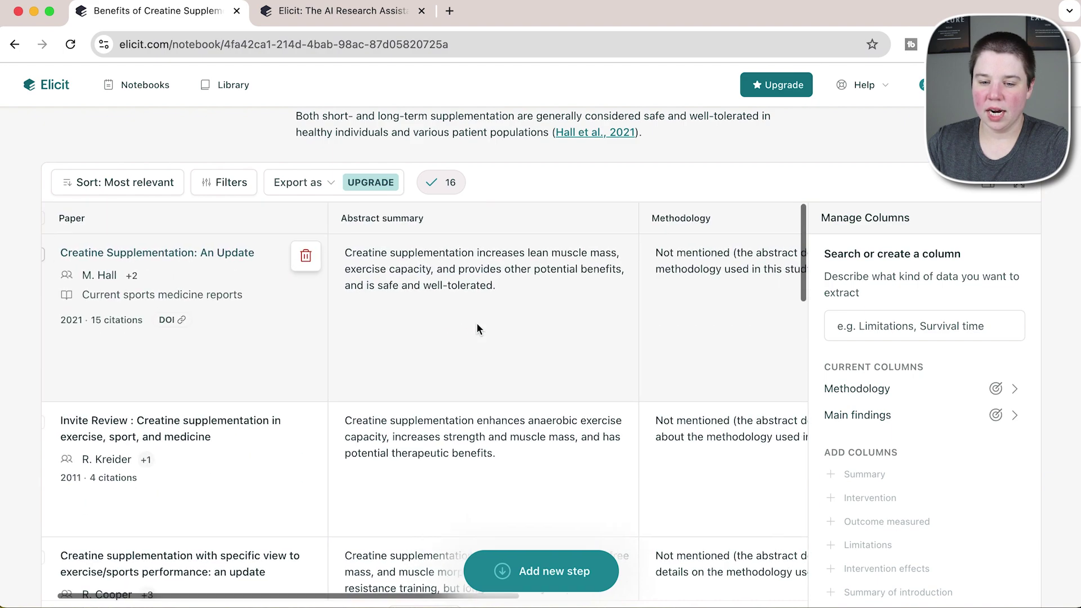
pyautogui.hscroll(8, 477, 323)
pyautogui.scroll(-4, 647, 373)
pyautogui.scroll(2, 630, 304)
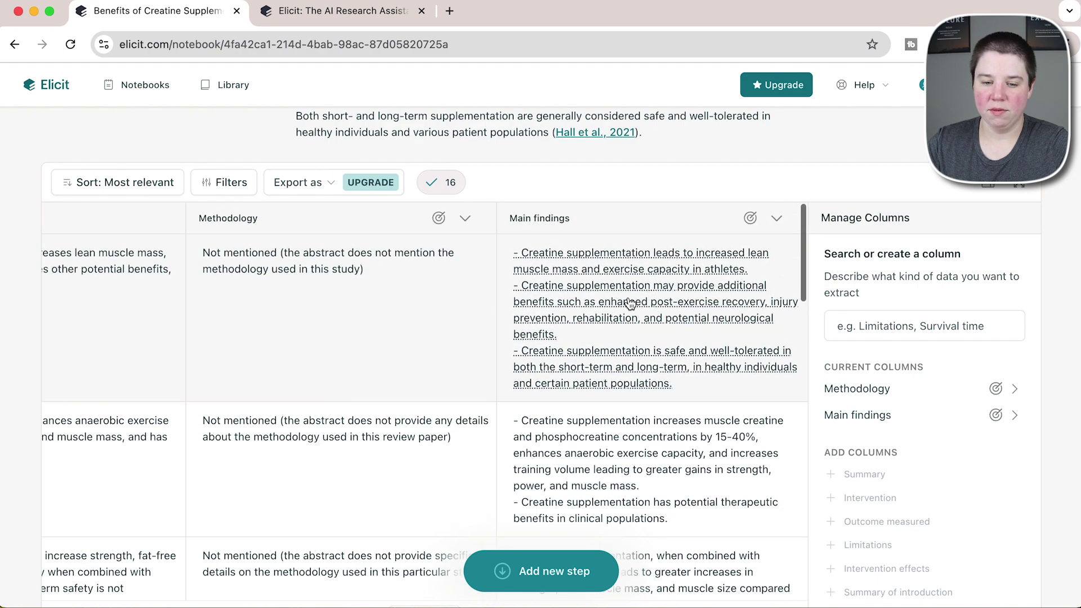
pyautogui.scroll(-3, 630, 304)
pyautogui.hscroll(-8, 627, 301)
# Filter the creatine results to only papers that have a PDF.
pyautogui.click(233, 184)
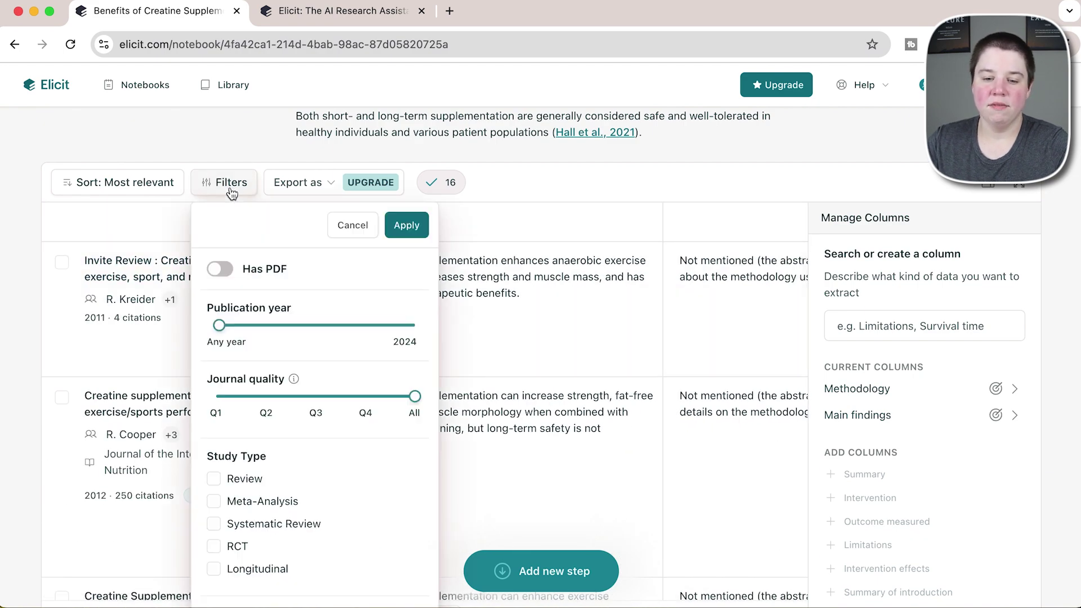
pyautogui.scroll(-4, 258, 387)
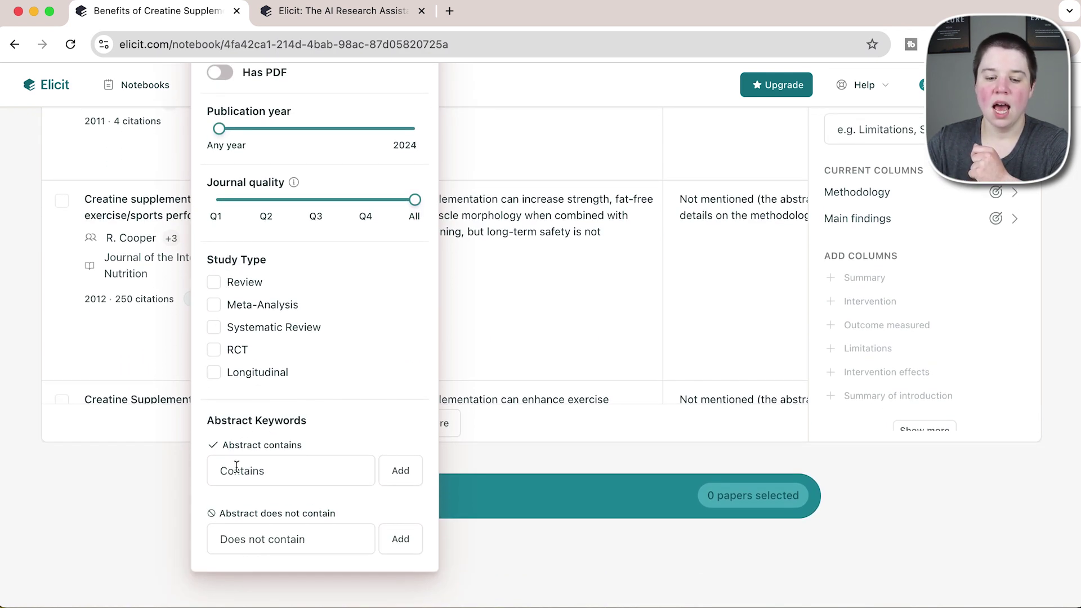
pyautogui.scroll(5, 268, 518)
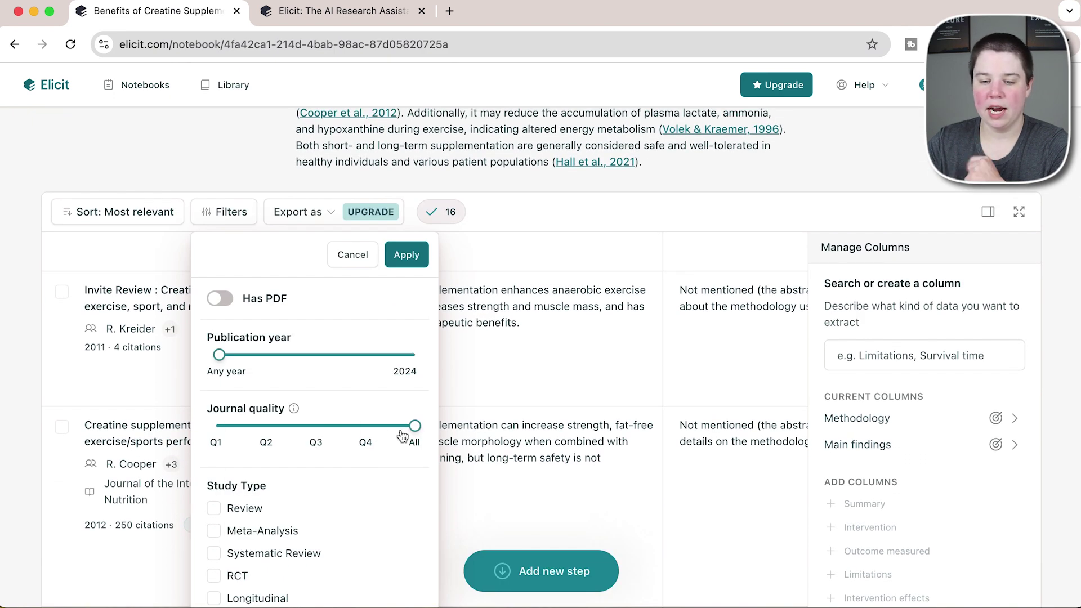
pyautogui.click(215, 299)
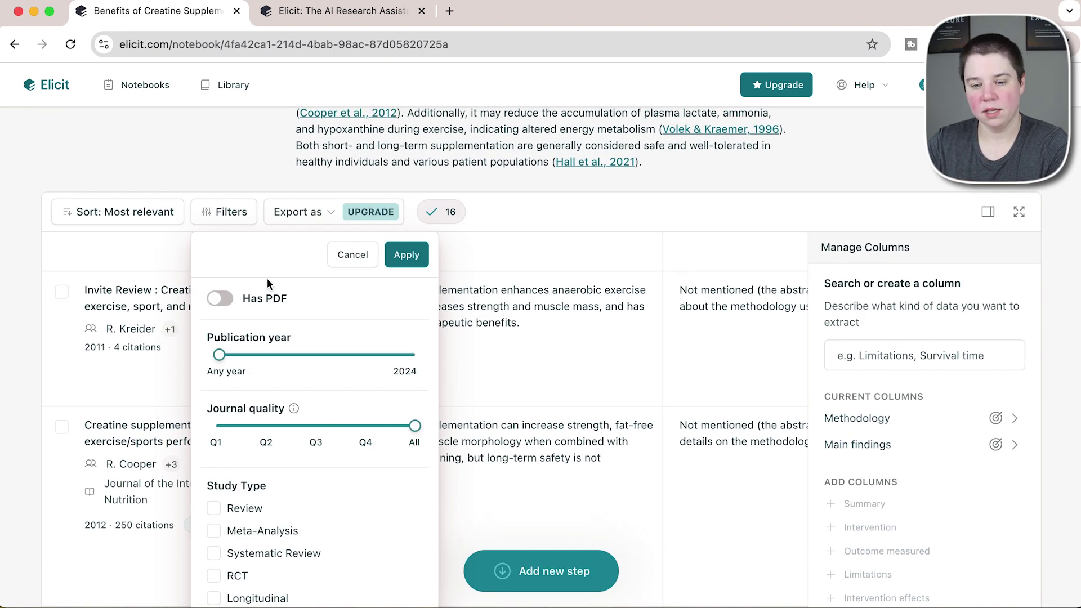
pyautogui.click(406, 254)
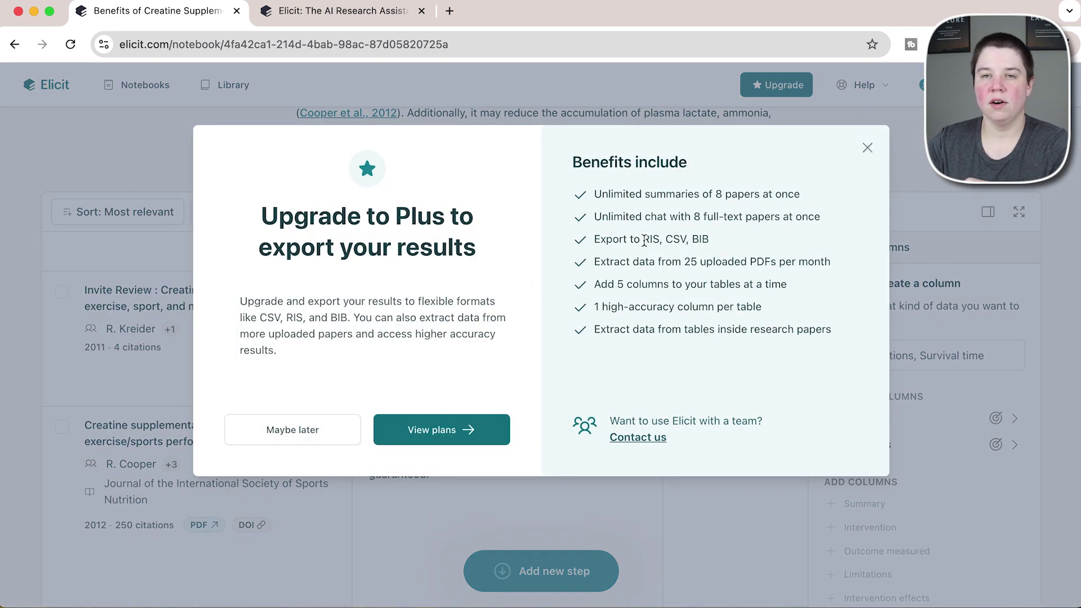
# Close the Upgrade to Plus prompt and show the Add a new step options.
pyautogui.click(869, 148)
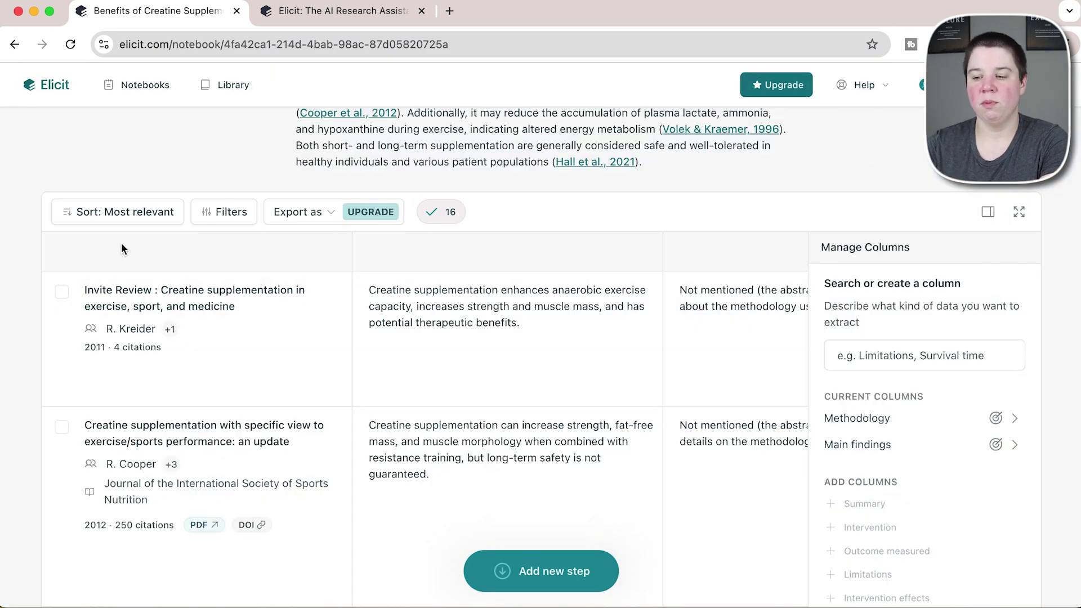
pyautogui.scroll(-8, 642, 475)
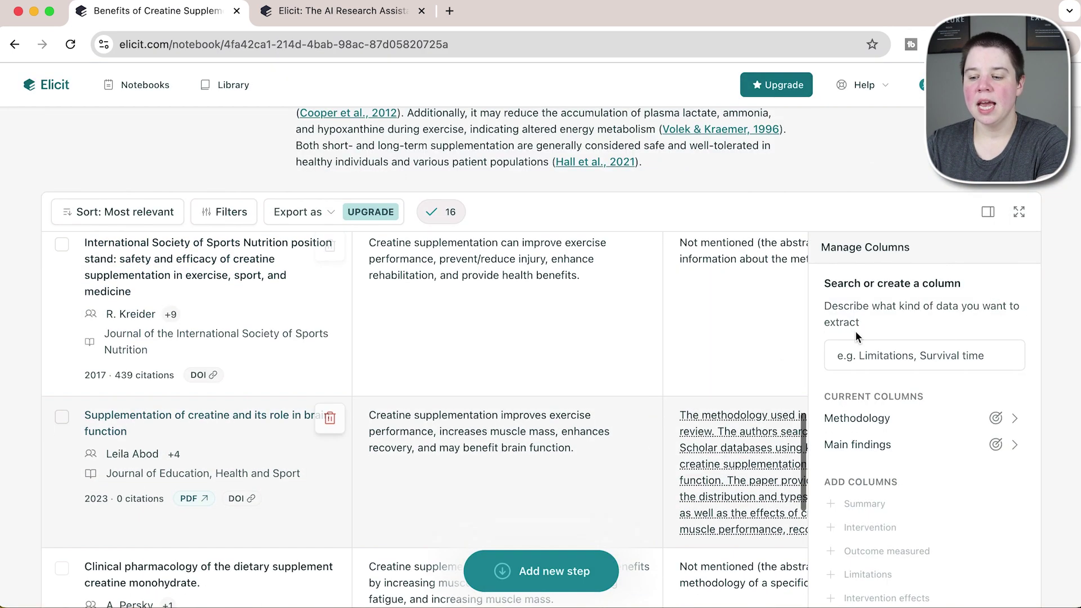
pyautogui.scroll(-1, 967, 348)
pyautogui.scroll(-6, 1049, 332)
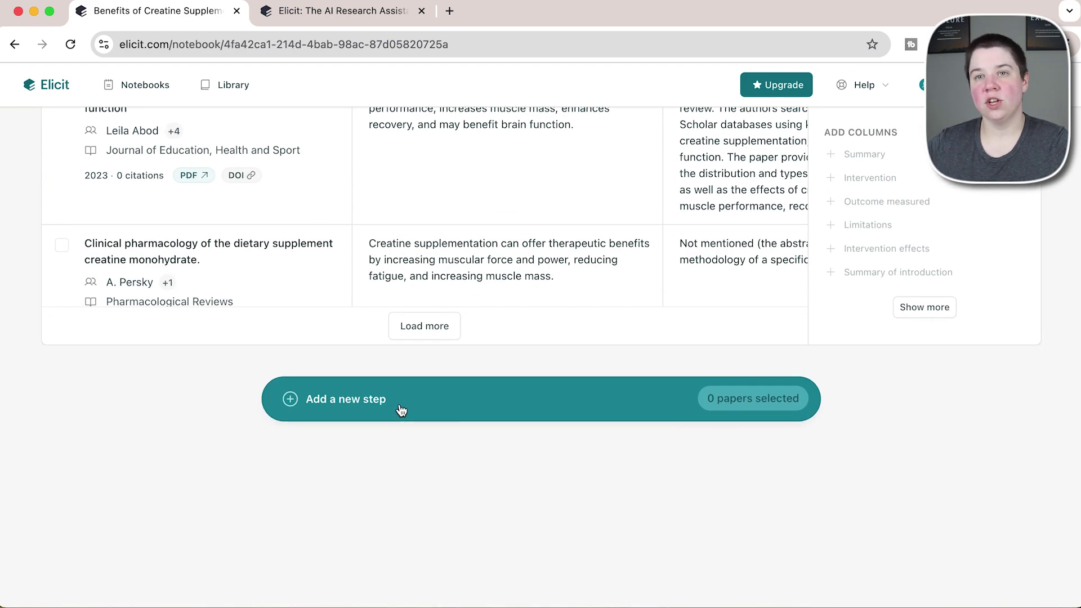
pyautogui.scroll(7, 402, 410)
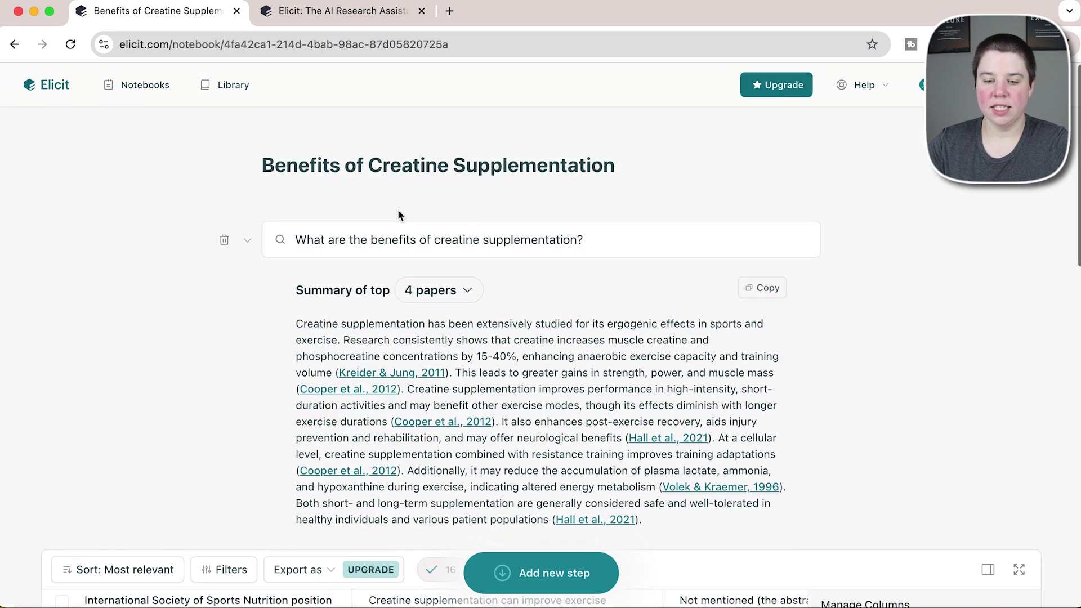
pyautogui.scroll(-1, 398, 215)
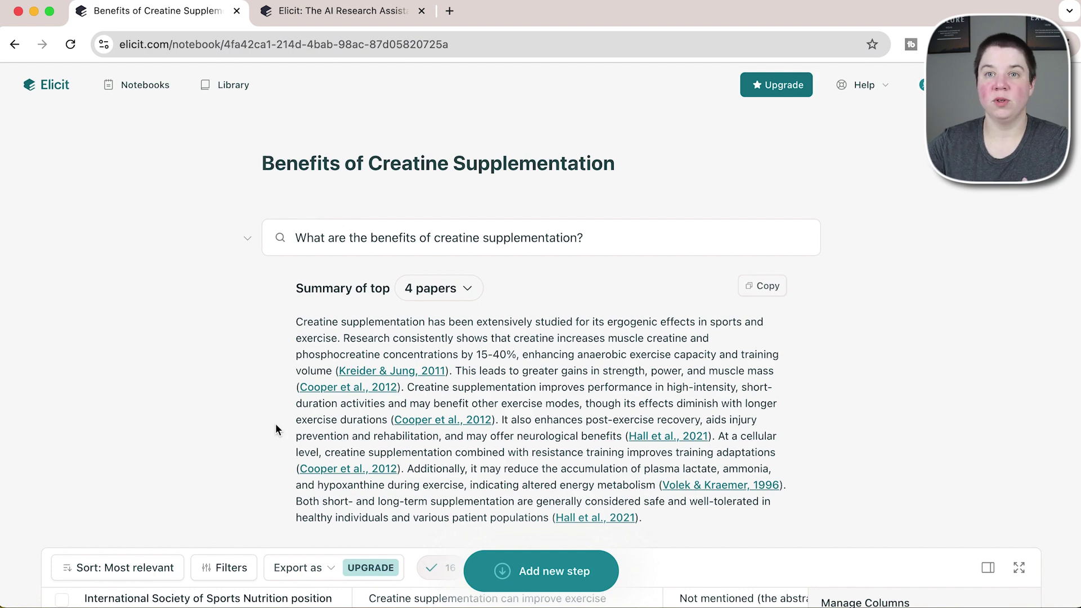
pyautogui.scroll(-10, 276, 429)
pyautogui.scroll(-5, 275, 427)
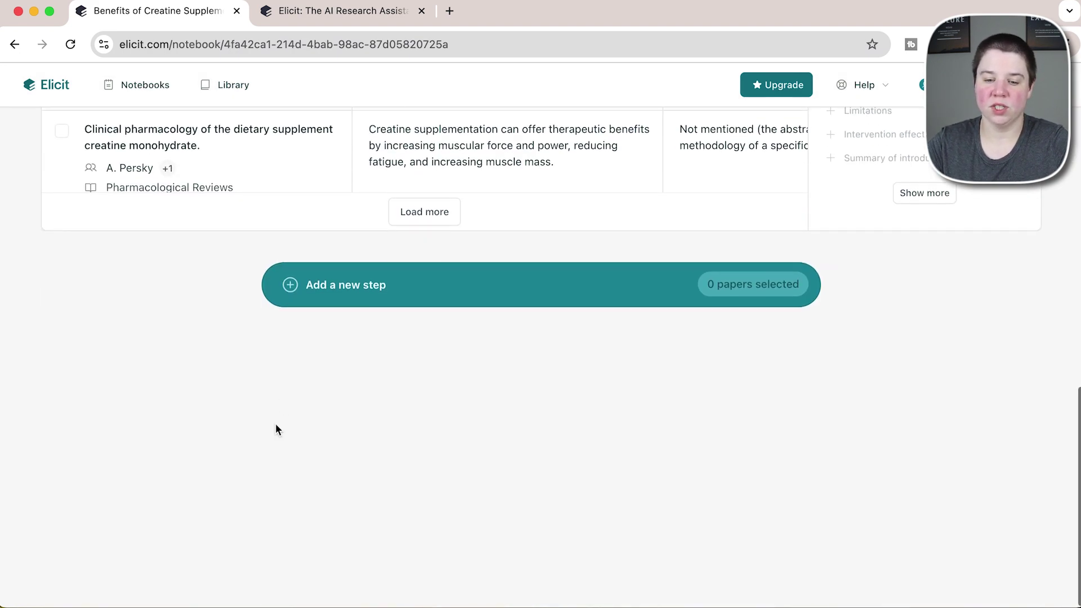
pyautogui.click(325, 286)
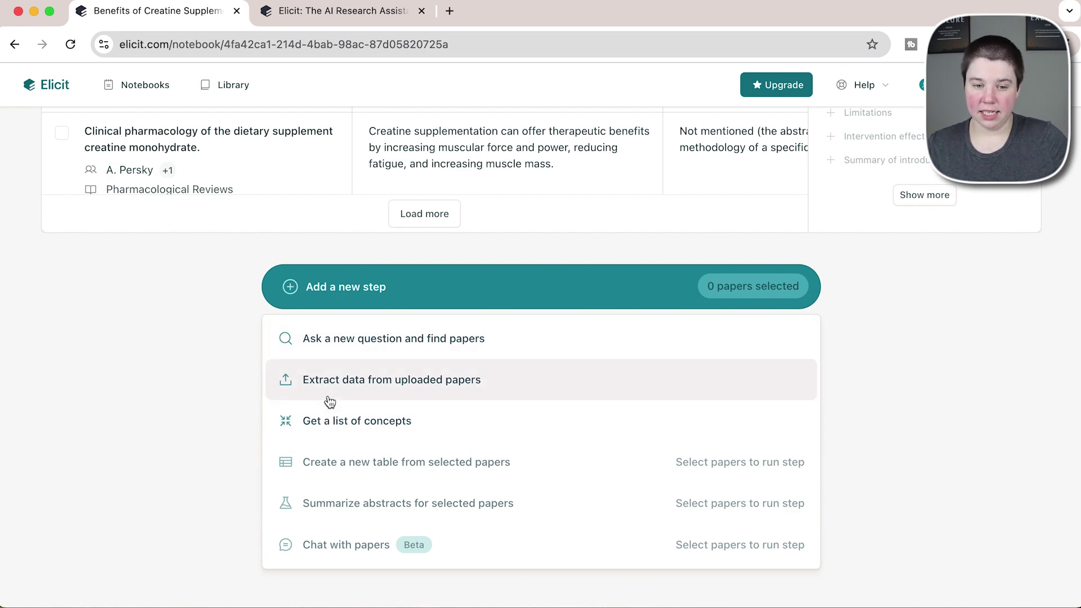
pyautogui.scroll(4, 329, 401)
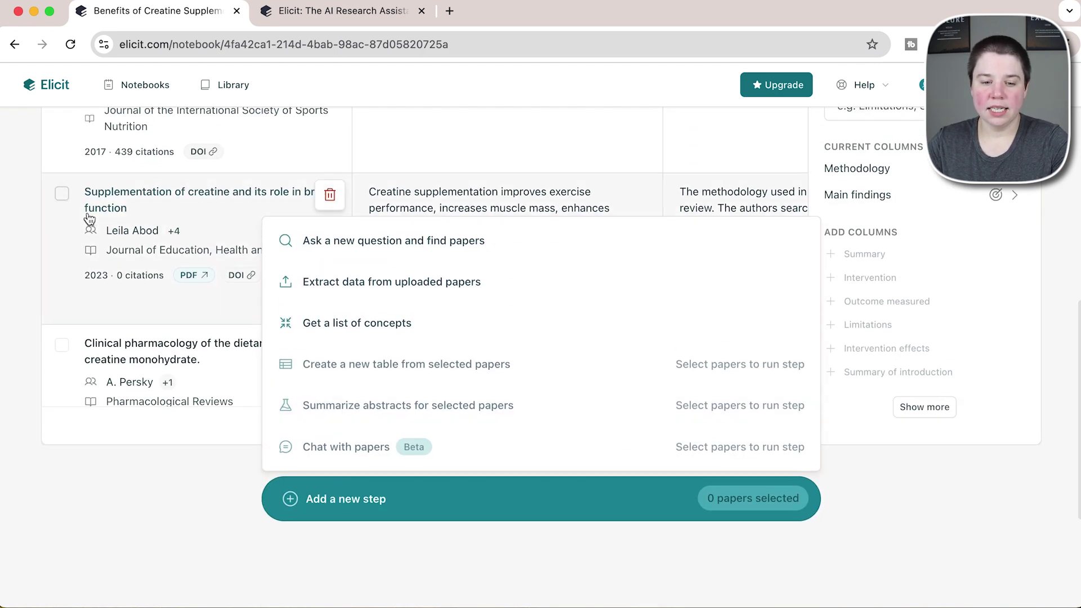
# Select 'Supplementation of creatine and its role in brain function' and add a Chat with papers step.
pyautogui.click(66, 201)
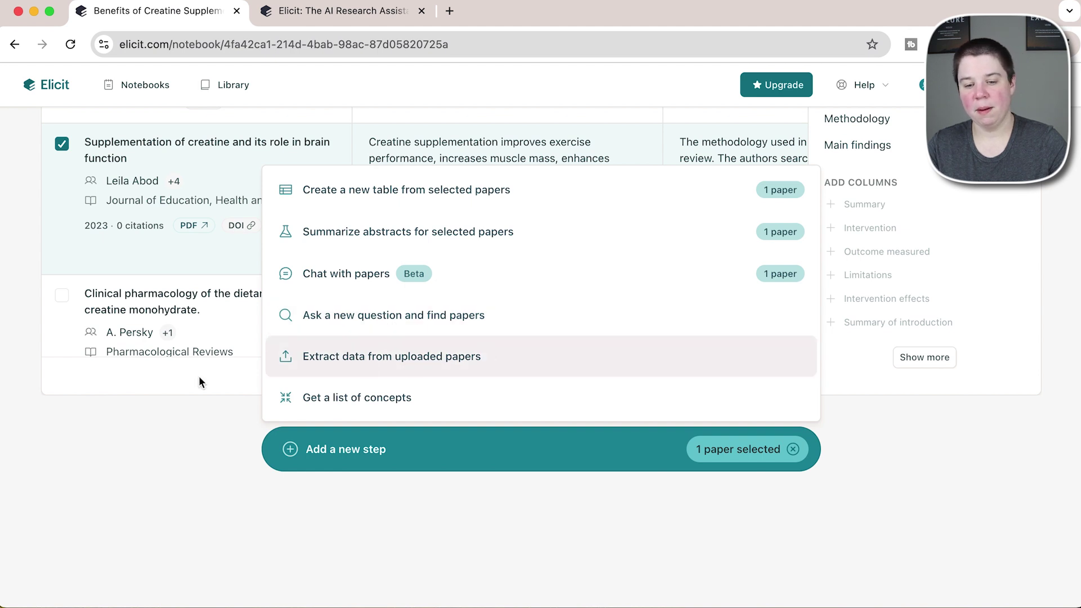
pyautogui.click(342, 280)
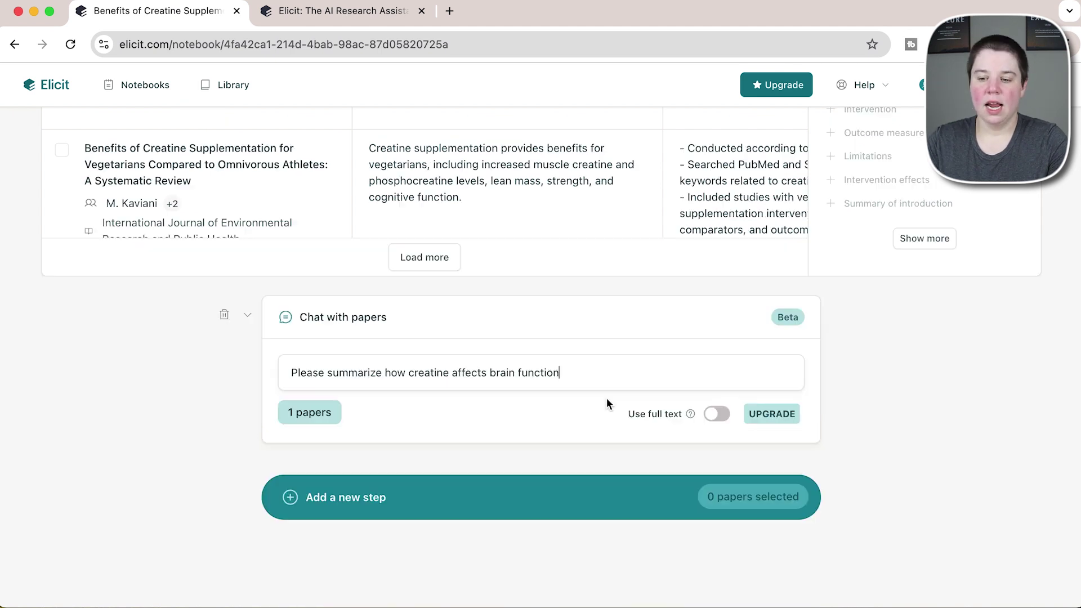
# Ask the paper chat 'Please summarize how creatine affects brain function.' and read the cited answer.
pyautogui.write('.')
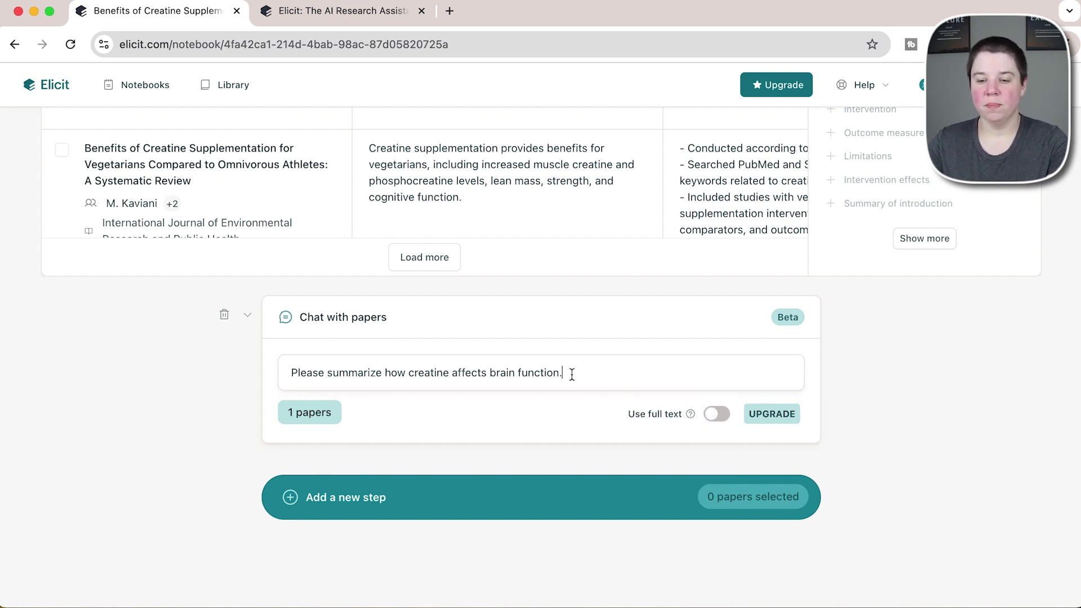
pyautogui.press('Return')
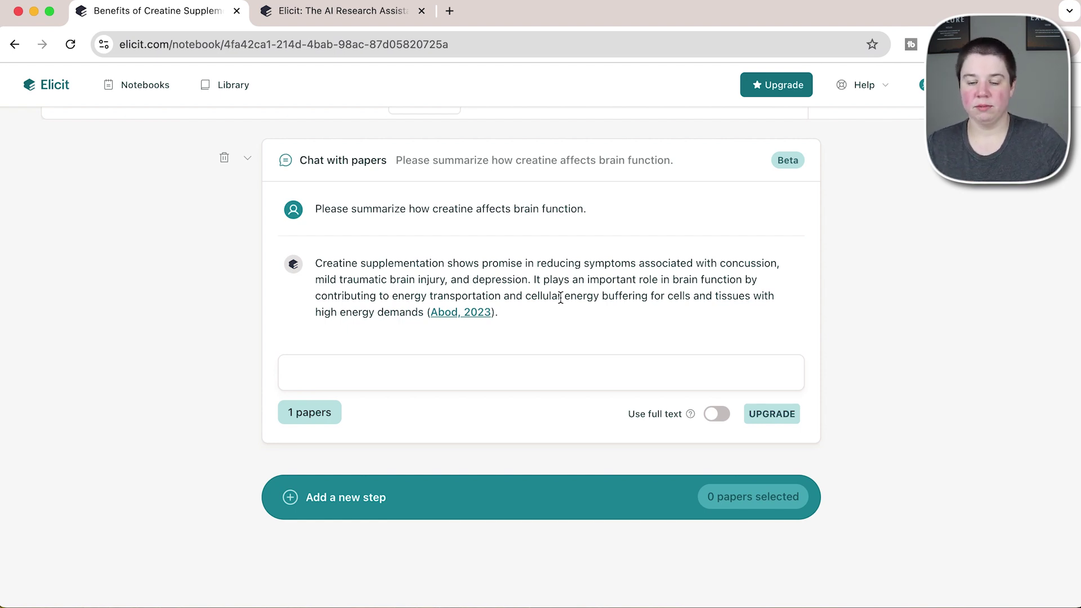
pyautogui.scroll(8, 560, 296)
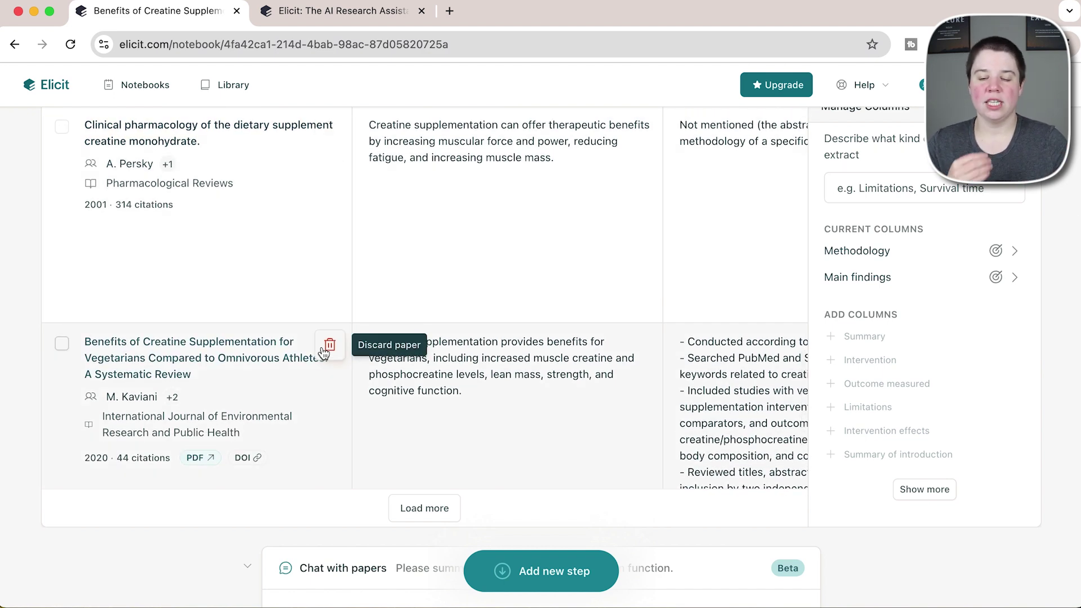
# Select four papers, including 'Creatine Supplementation: An Update' and the Invite Review, into a new table.
pyautogui.click(329, 345)
pyautogui.scroll(-2, 208, 529)
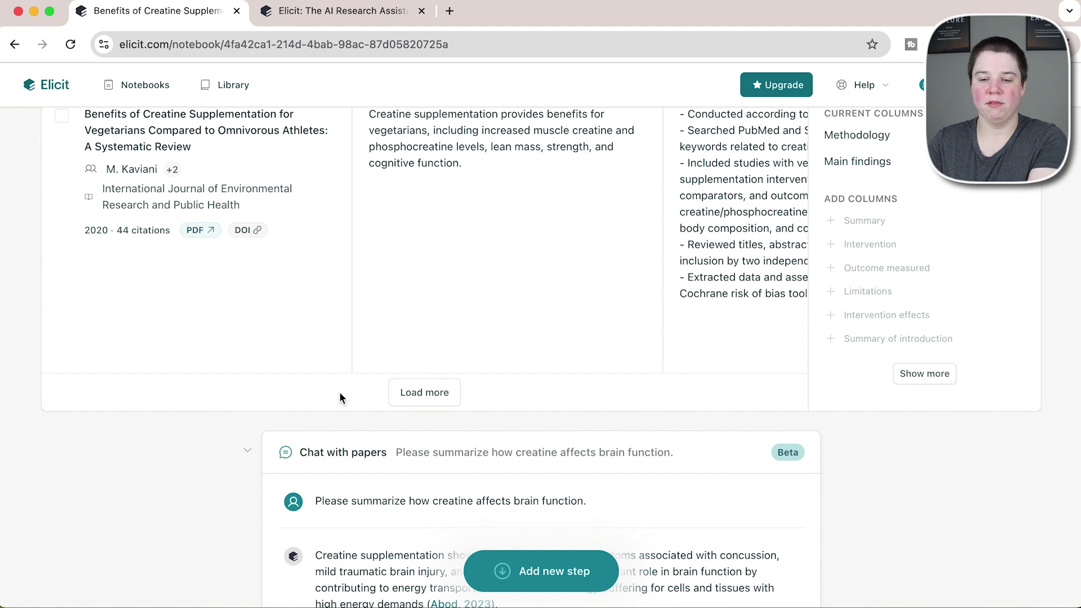
pyautogui.scroll(-2, 340, 392)
pyautogui.scroll(10, 153, 354)
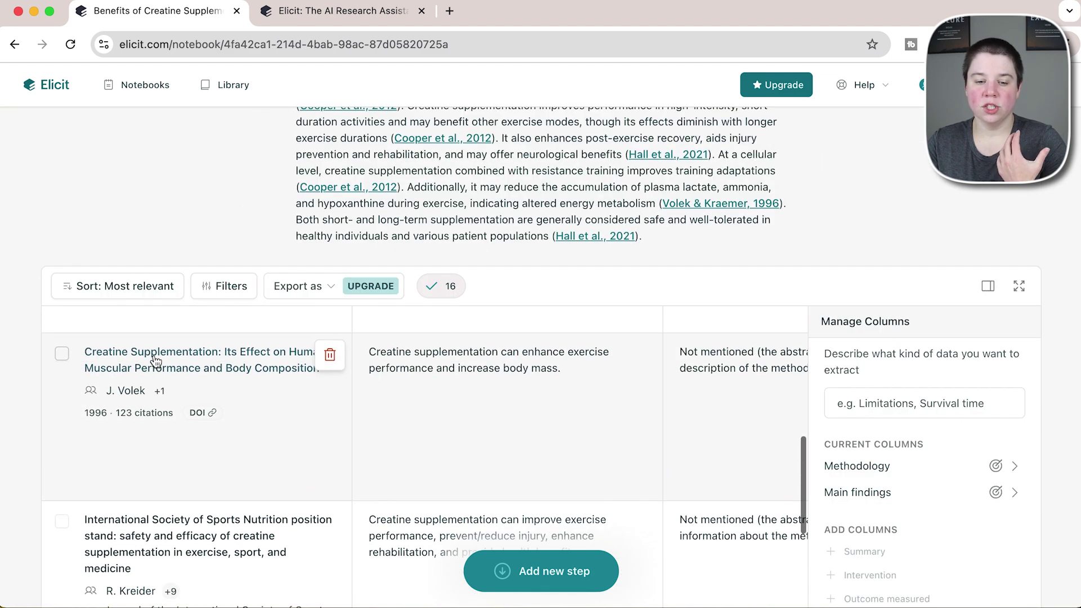
pyautogui.click(61, 360)
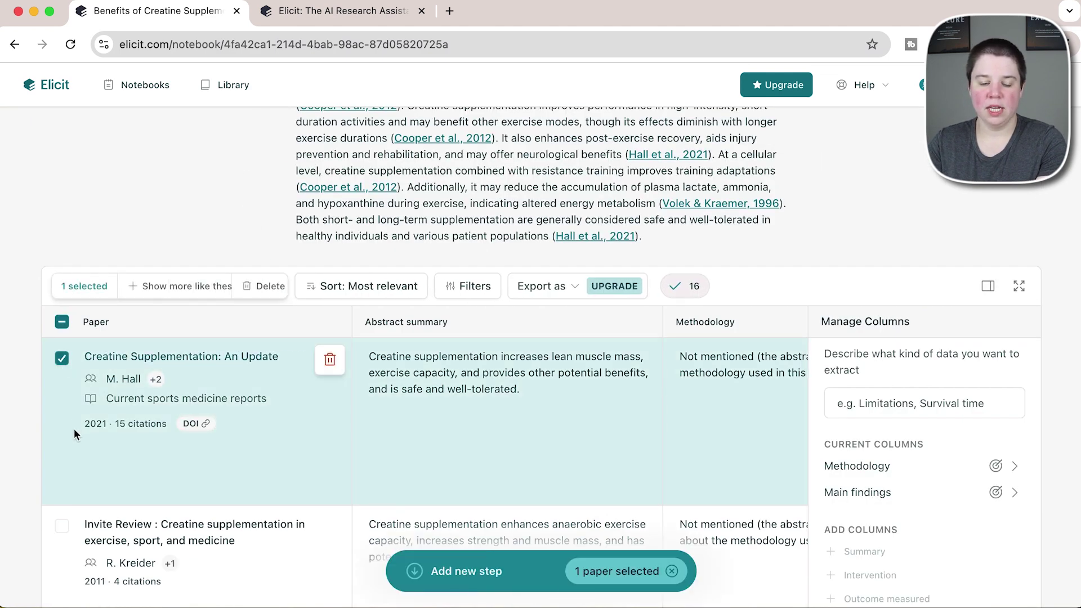
pyautogui.scroll(-2, 73, 428)
pyautogui.click(62, 427)
pyautogui.scroll(-3, 70, 462)
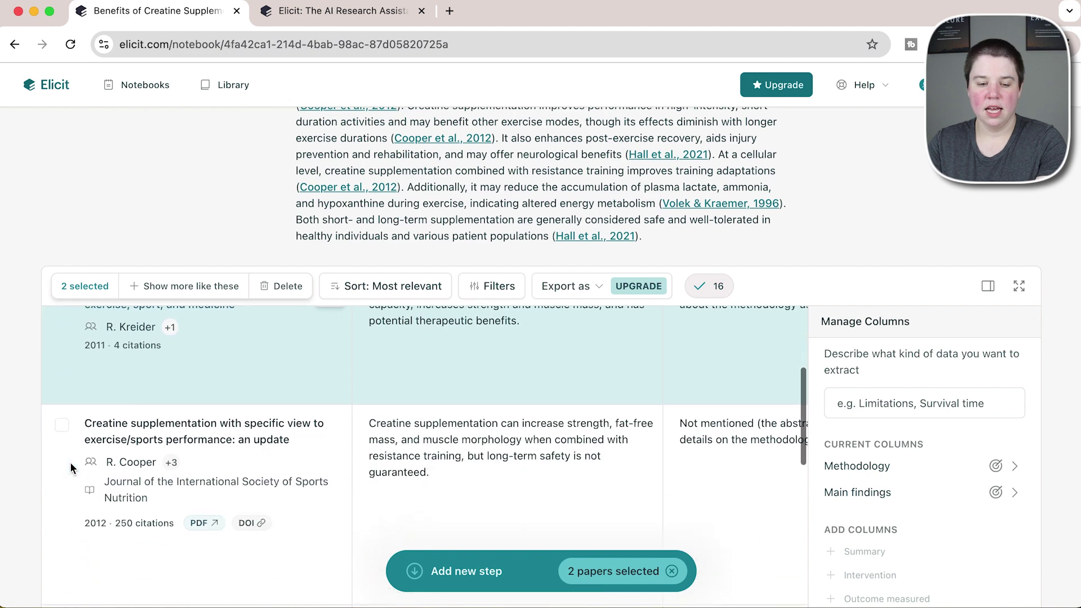
pyautogui.click(62, 418)
pyautogui.scroll(-3, 68, 427)
pyautogui.click(60, 490)
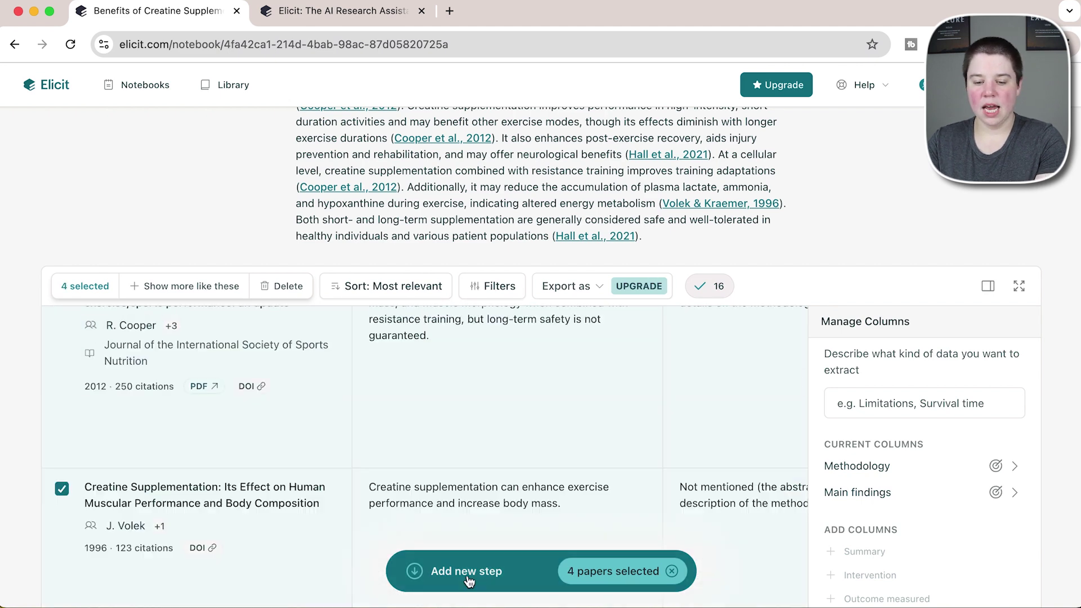
pyautogui.click(470, 579)
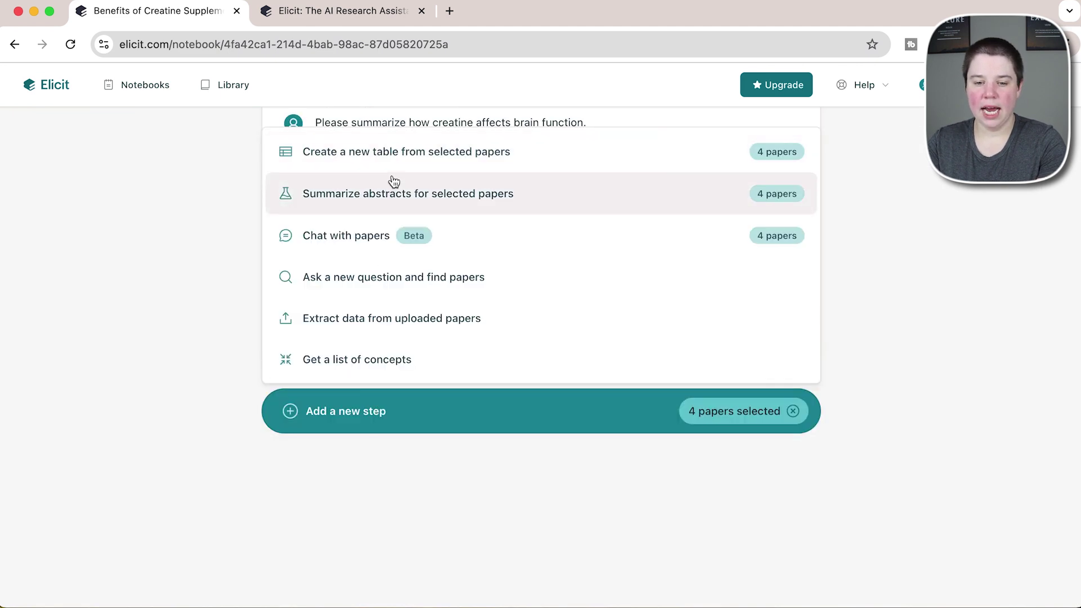
pyautogui.click(391, 163)
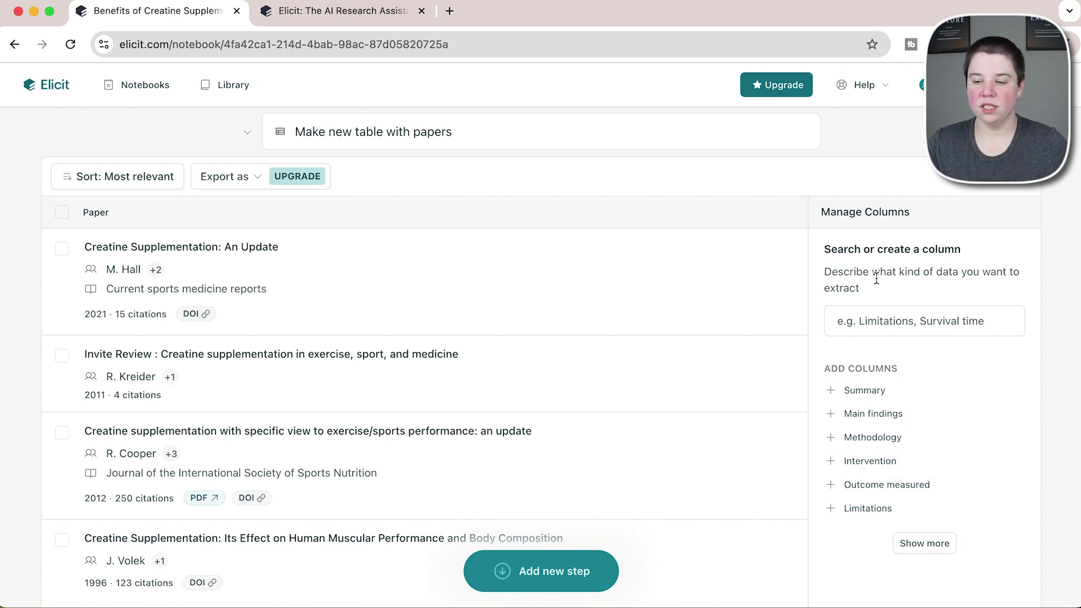
# Add a Study count column to the four-paper table and review its values.
pyautogui.click(873, 327)
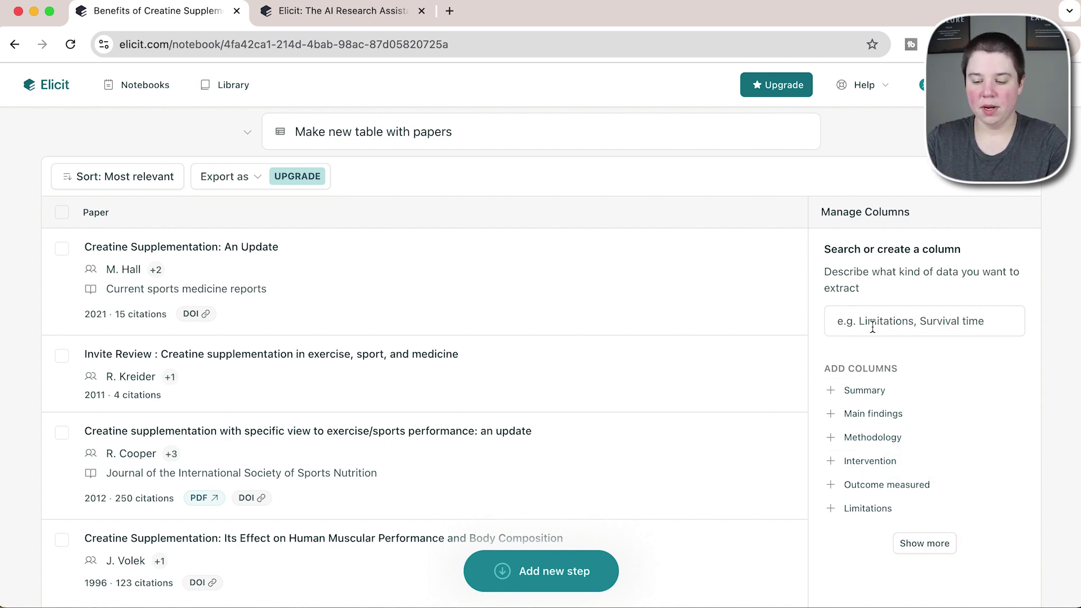
pyautogui.scroll(-10, 879, 335)
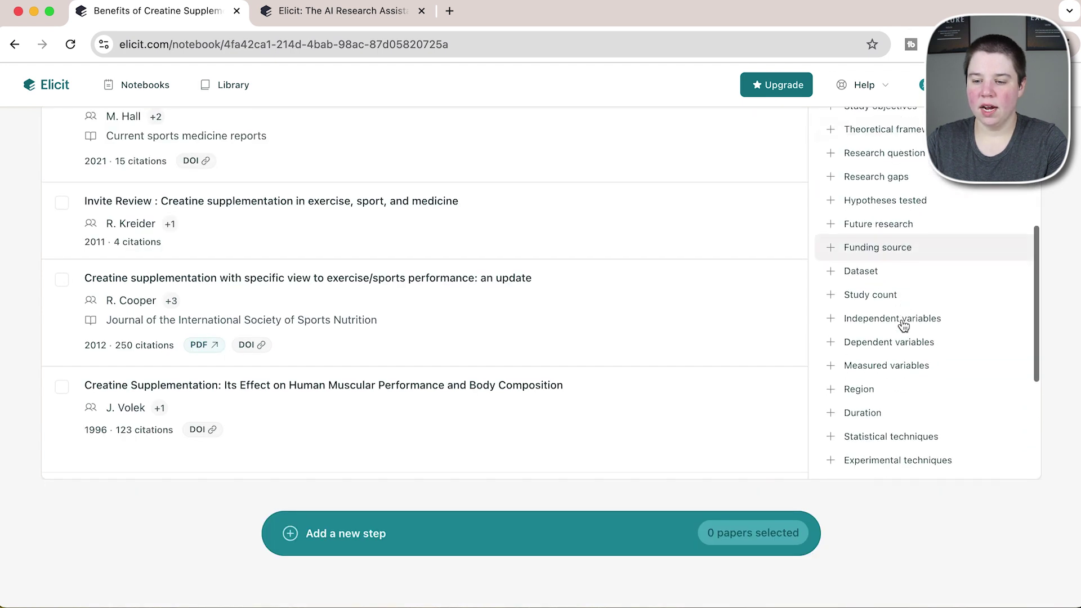
pyautogui.scroll(-1, 887, 358)
pyautogui.scroll(3, 887, 357)
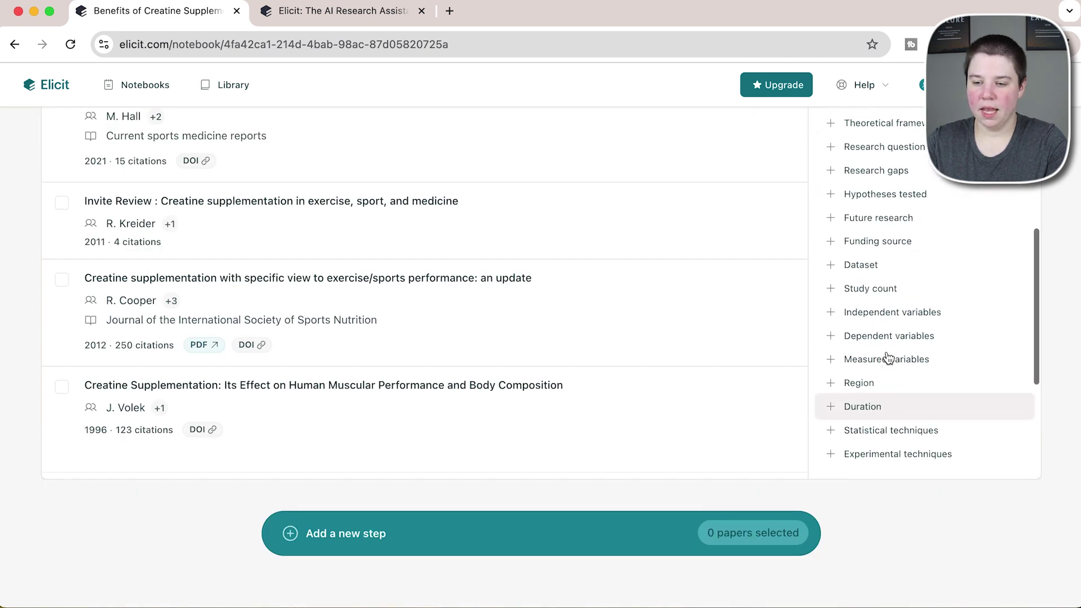
pyautogui.click(883, 313)
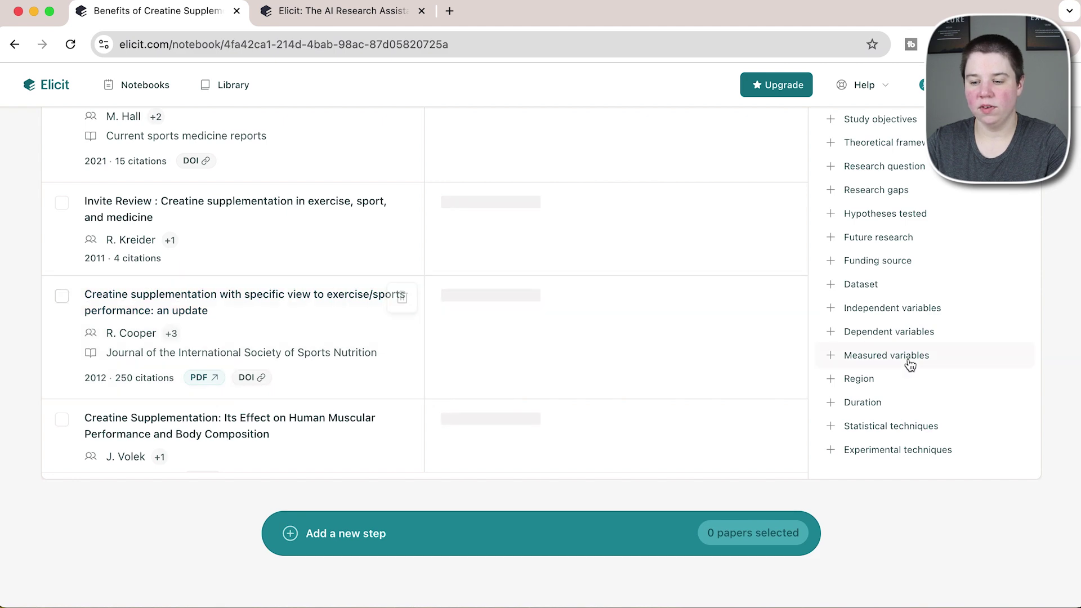
pyautogui.scroll(-1, 927, 379)
pyautogui.scroll(1, 928, 377)
pyautogui.scroll(3, 622, 244)
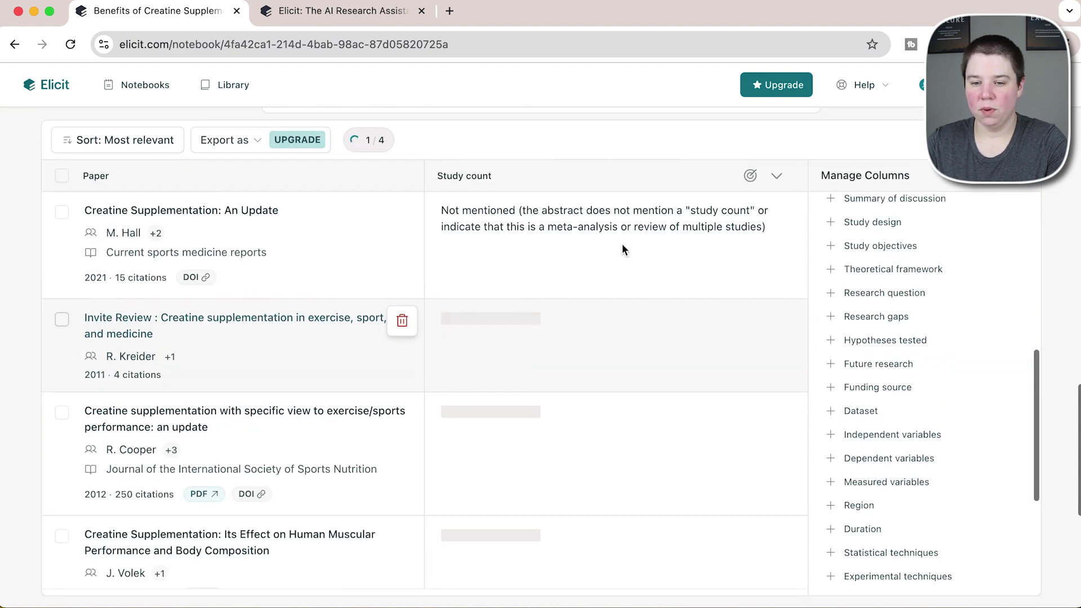
pyautogui.scroll(-3, 623, 248)
pyautogui.scroll(-2, 602, 406)
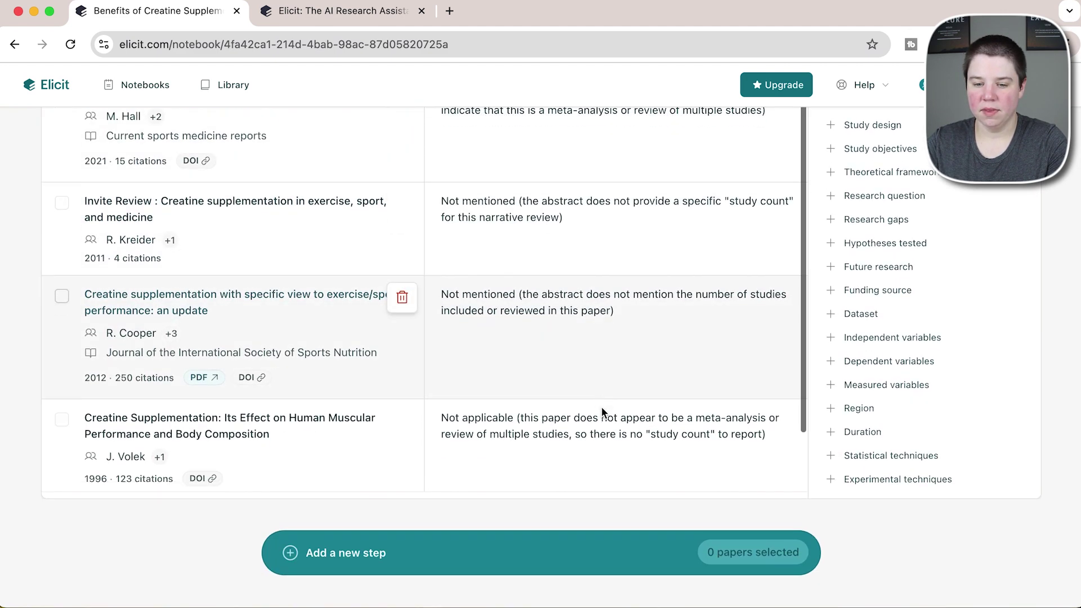
pyautogui.scroll(2, 602, 411)
pyautogui.scroll(-2, 921, 484)
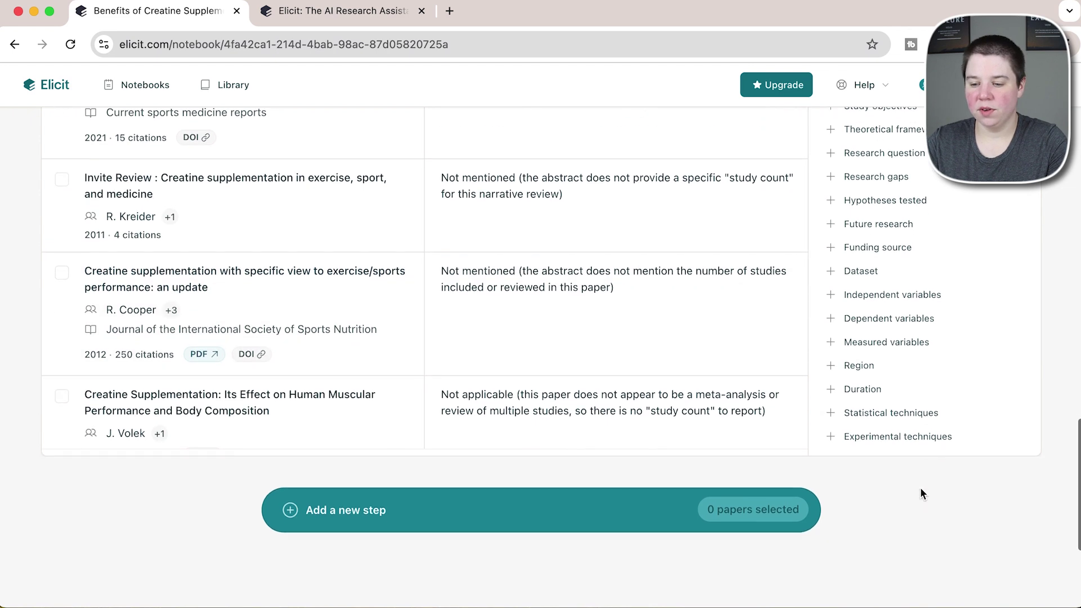
pyautogui.scroll(4, 920, 487)
pyautogui.scroll(4, 939, 369)
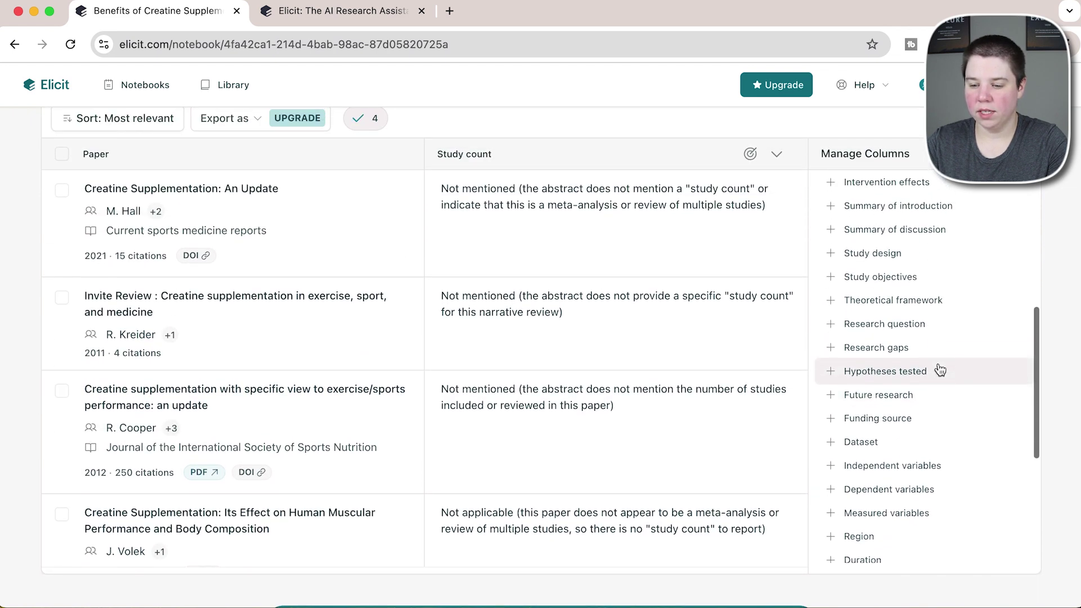
# Add a Research gaps column to the four-paper table and scroll across to review it.
pyautogui.click(845, 447)
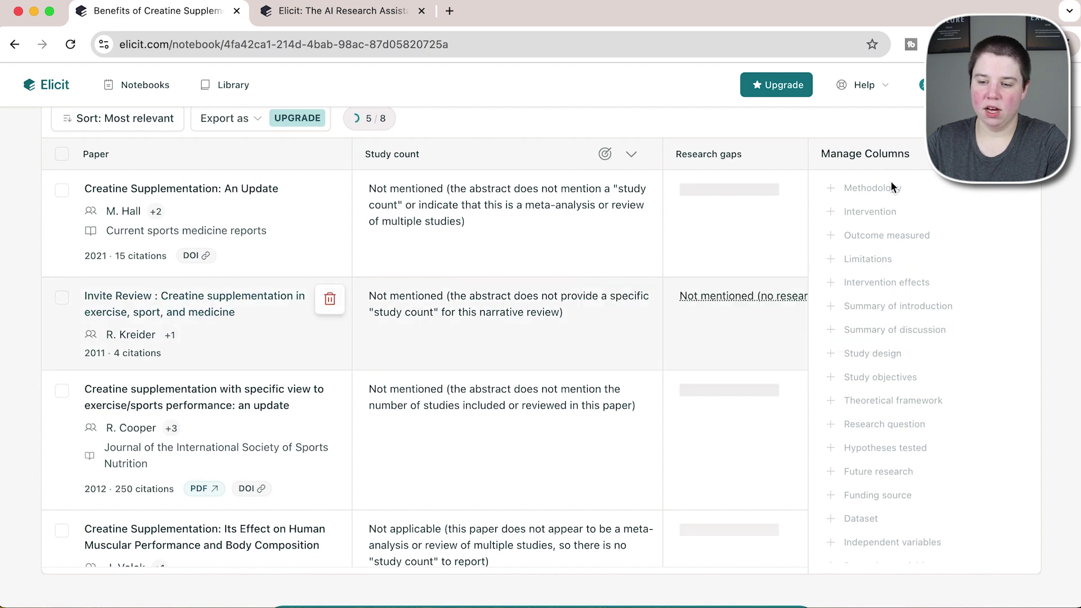
pyautogui.scroll(-2, 738, 326)
pyautogui.hscroll(3, 737, 326)
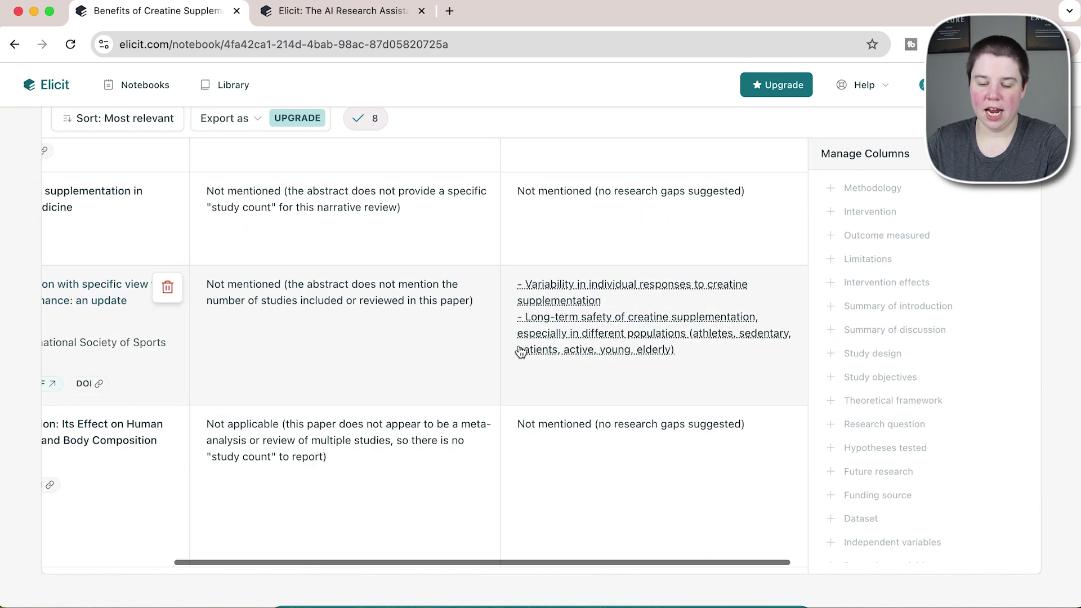
pyautogui.hscroll(-3, 518, 351)
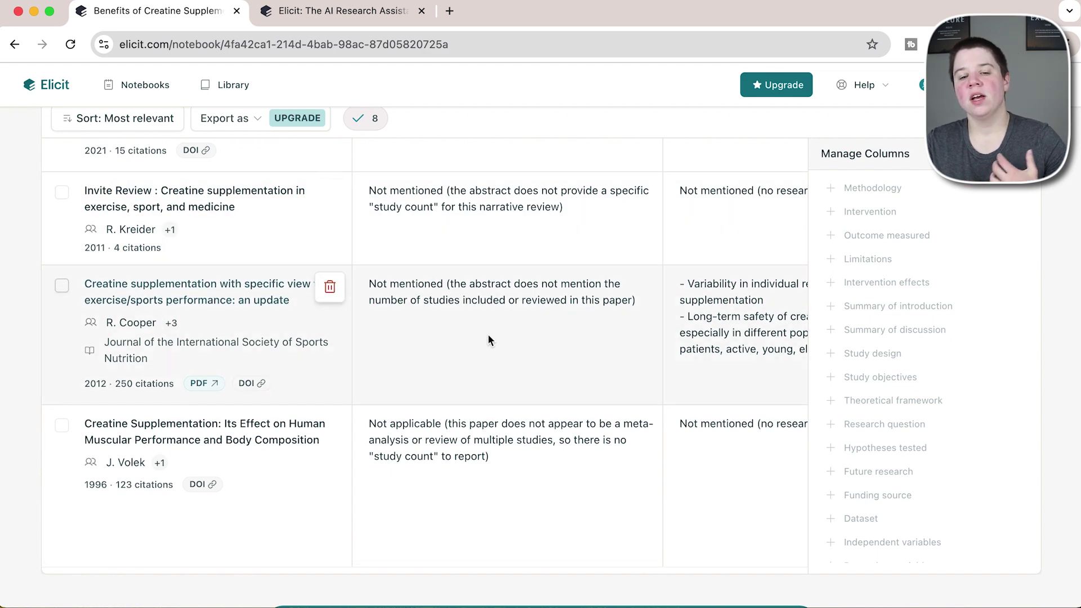
pyautogui.scroll(3, 488, 333)
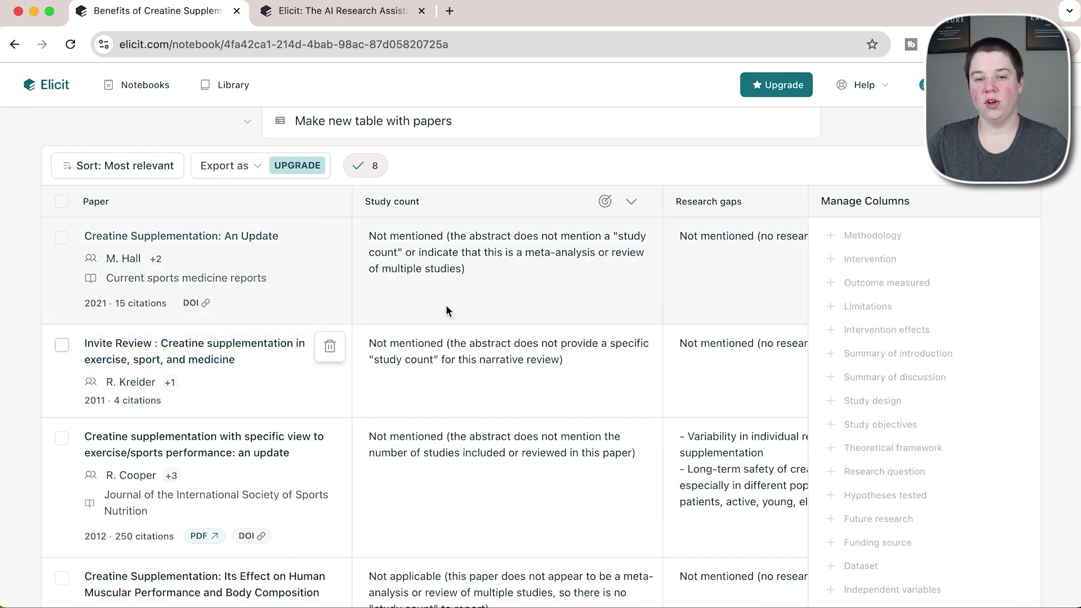
pyautogui.click(356, 19)
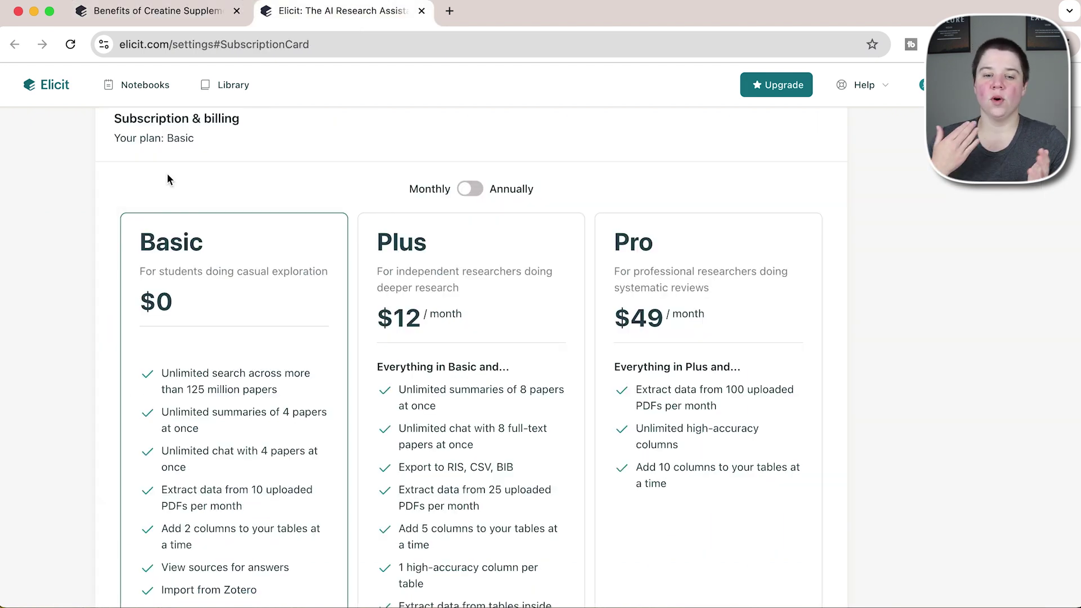
pyautogui.scroll(-3, 253, 185)
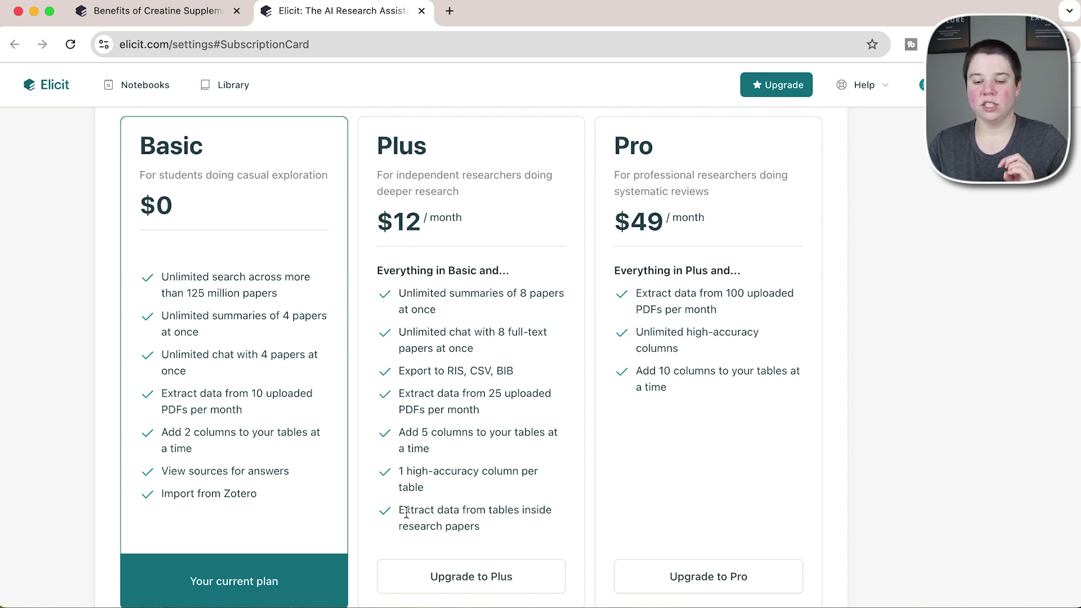
pyautogui.scroll(-2, 429, 523)
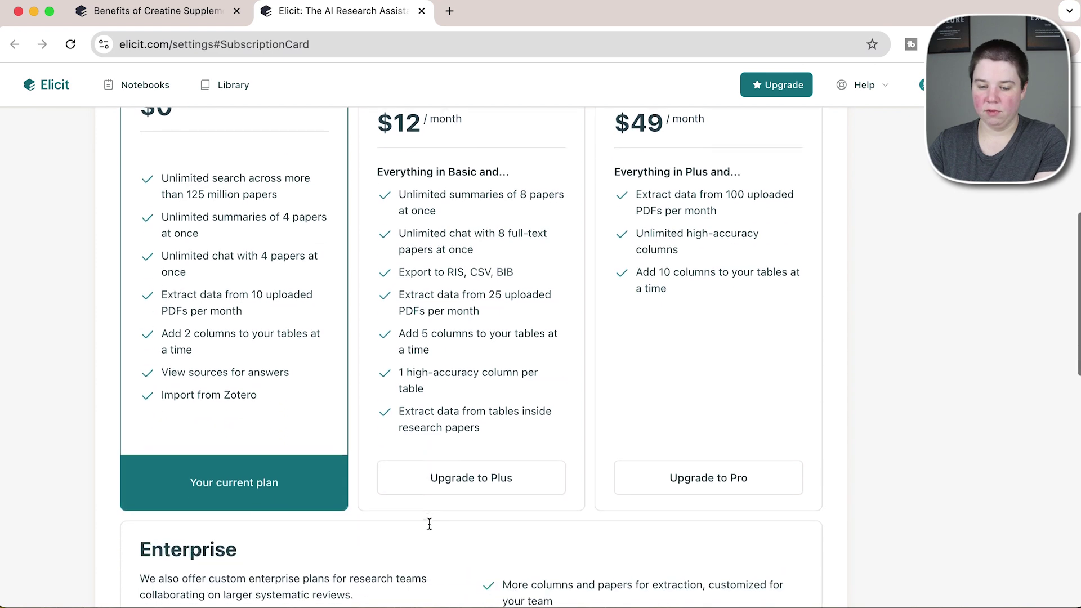
pyautogui.scroll(5, 429, 524)
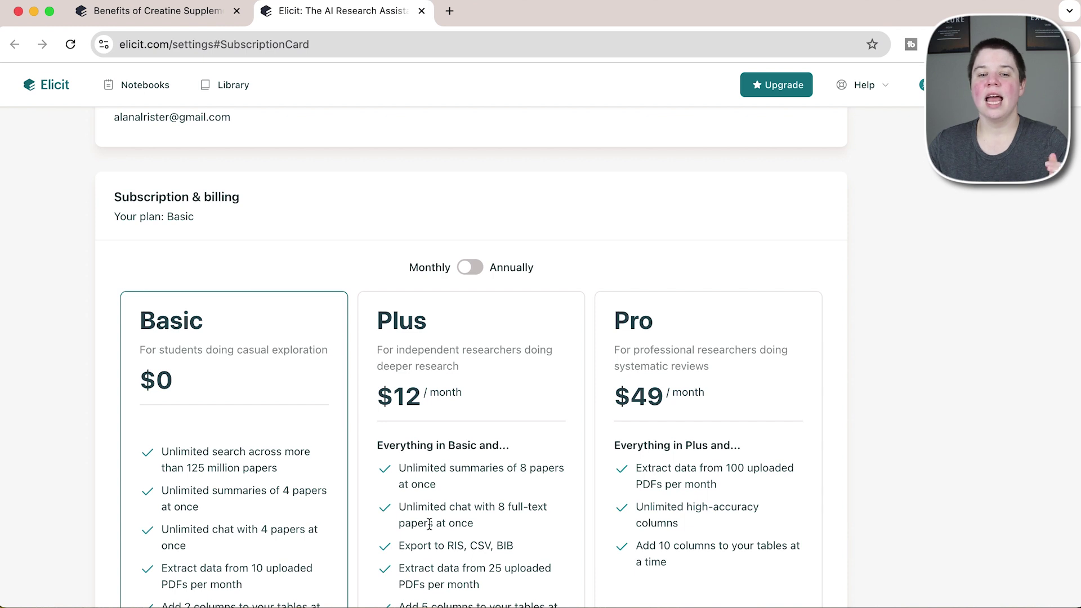
pyautogui.click(131, 19)
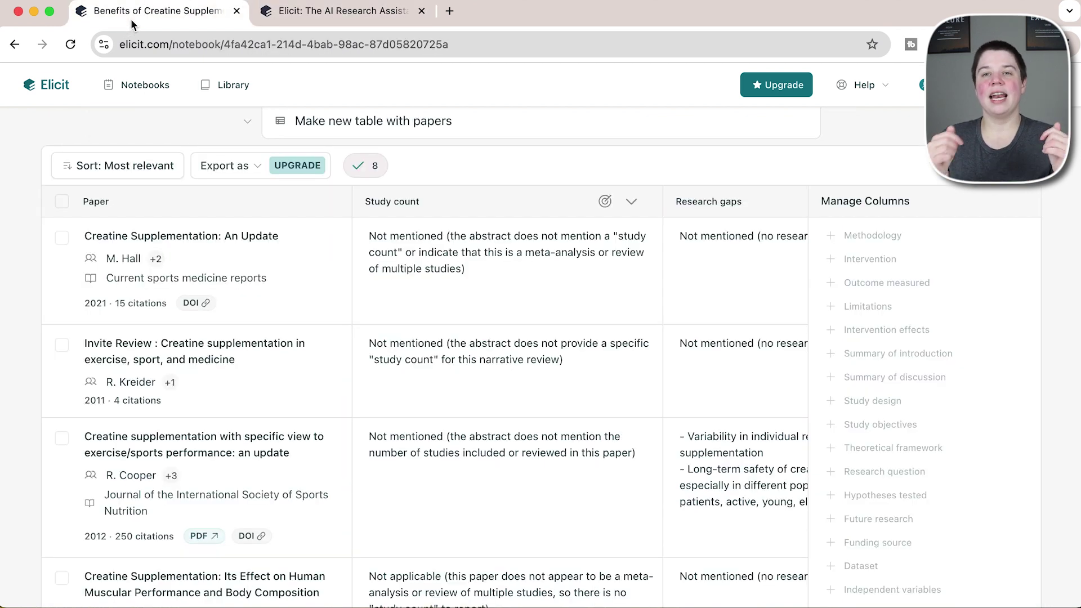